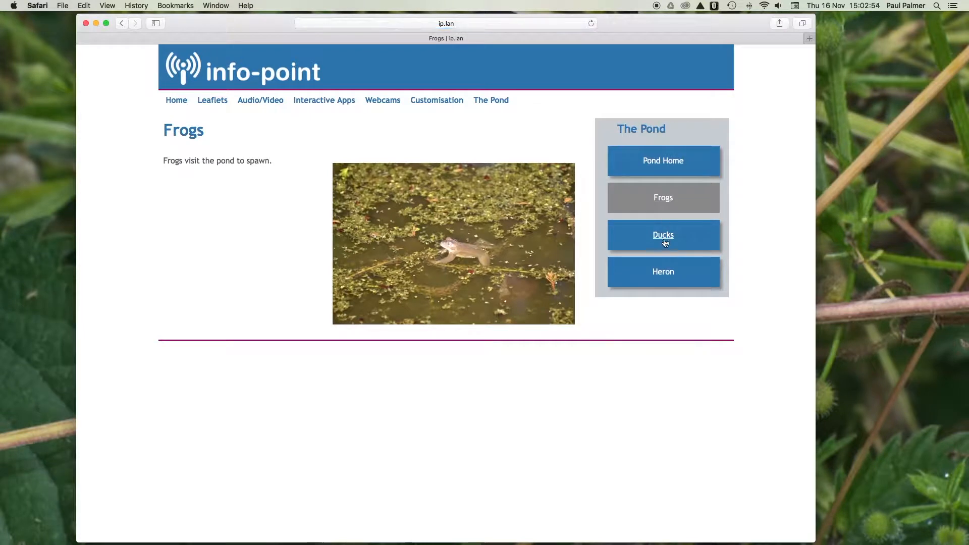
Browse the existing Ducks, Heron and Pond Home pages in The Pond section.
{"action": "left_click", "coordinate": [664, 236]}
{"action": "left_click", "coordinate": [665, 272]}
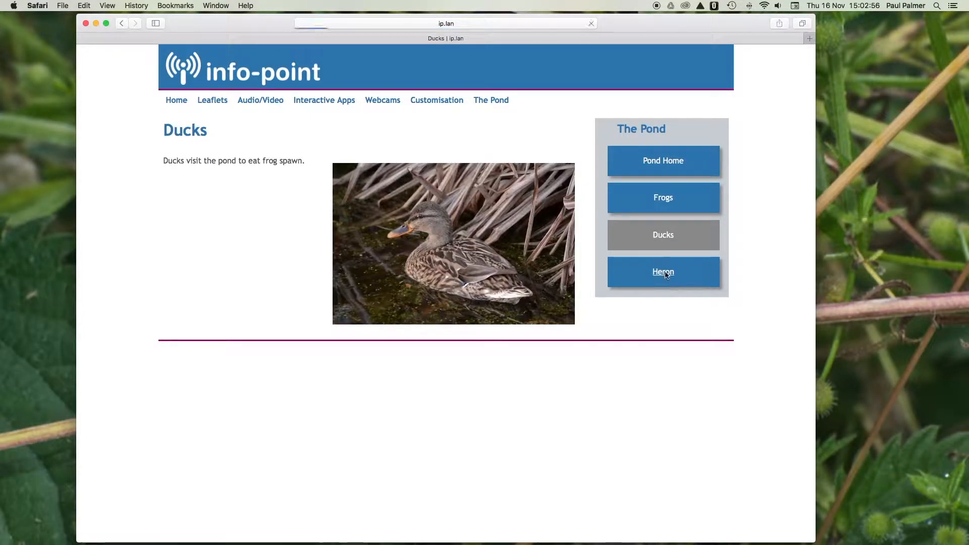
{"action": "left_click", "coordinate": [663, 160]}
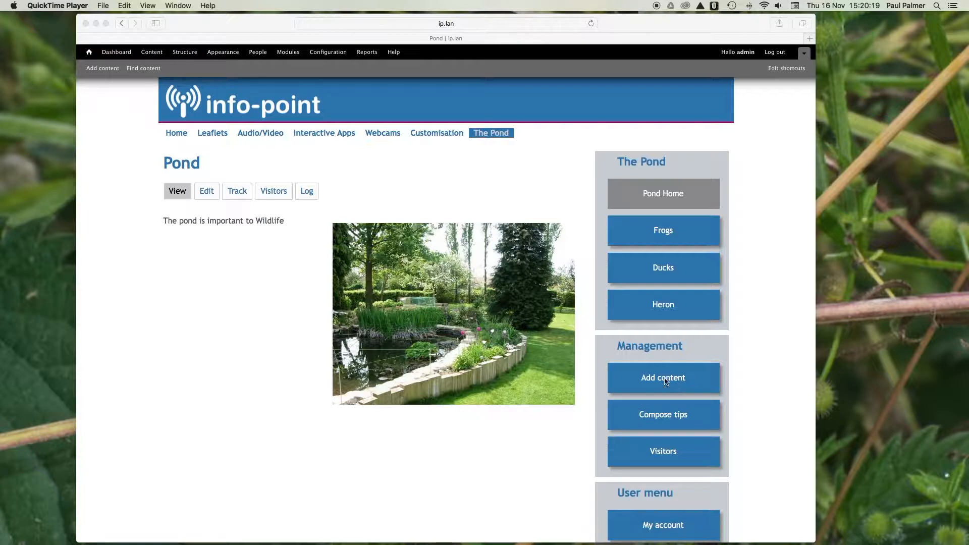
Start a new Panel content page using the AT Two column brick layout from the AT Responsive Panels - 2 column category.
{"action": "left_click", "coordinate": [665, 379]}
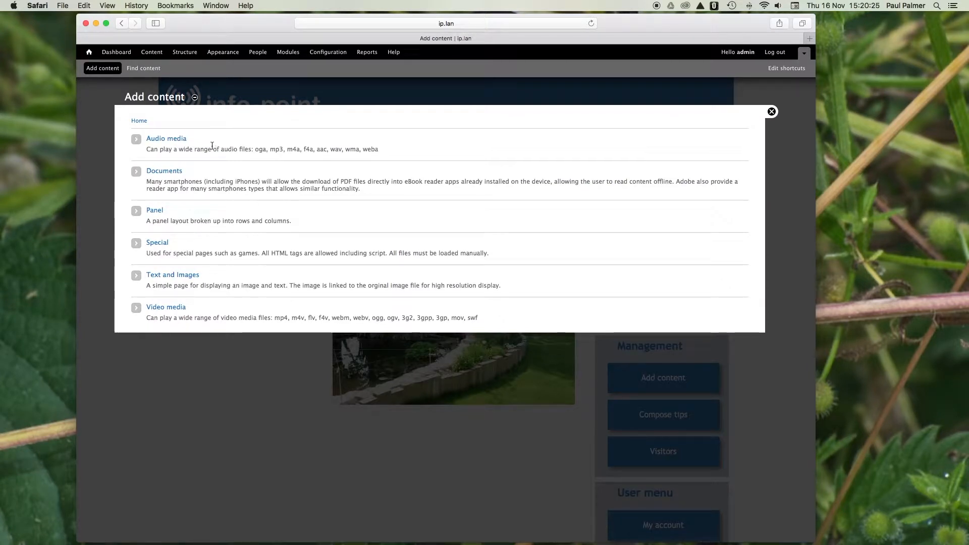
{"action": "left_click", "coordinate": [158, 215]}
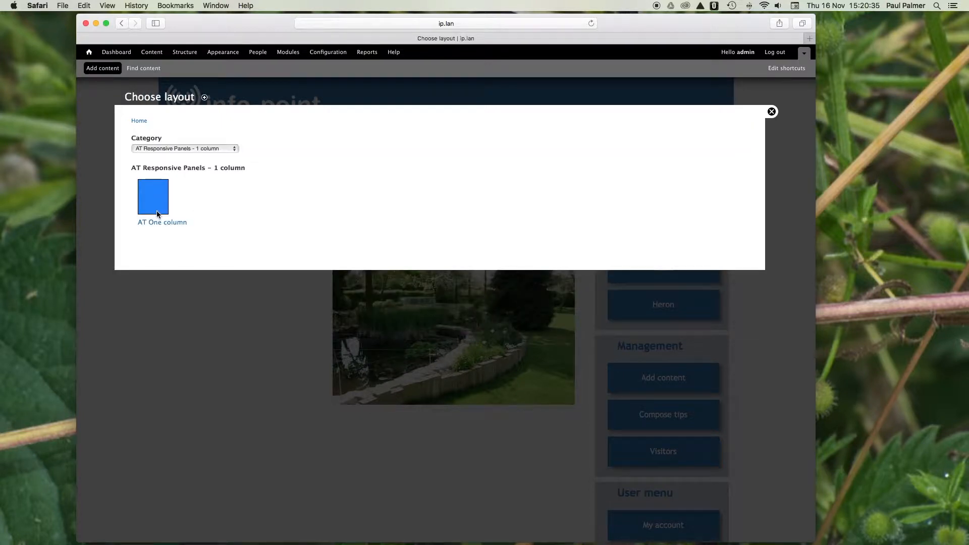
{"action": "left_click", "coordinate": [235, 149]}
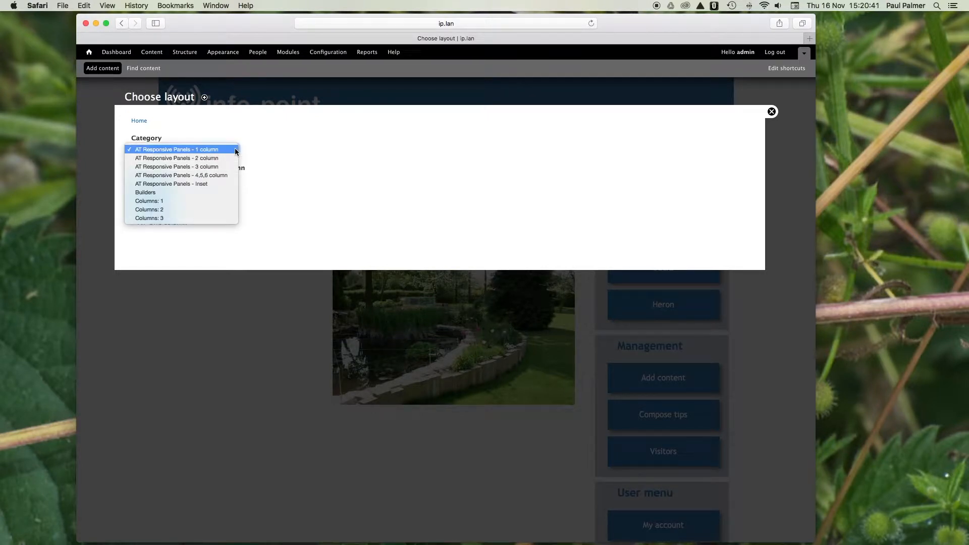
{"action": "left_click", "coordinate": [166, 158]}
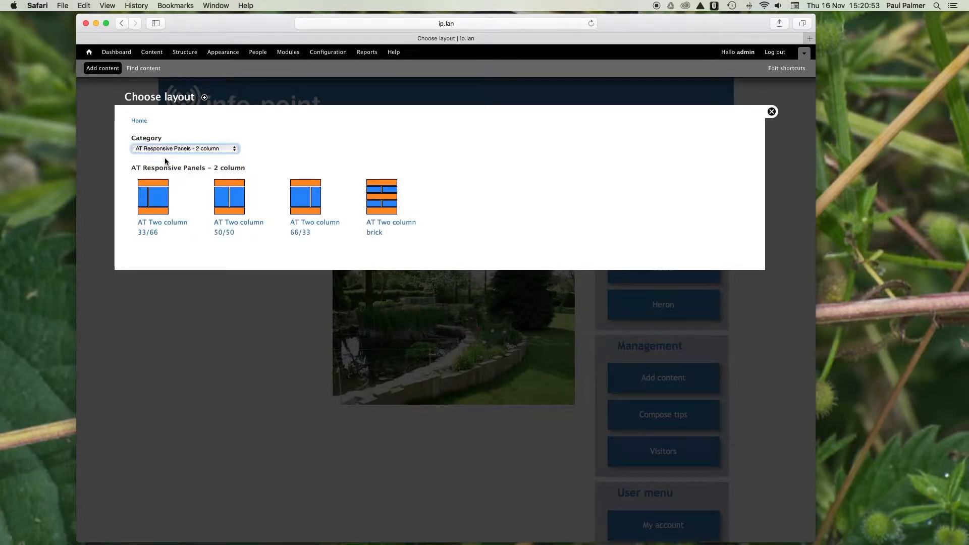
{"action": "left_click", "coordinate": [381, 206]}
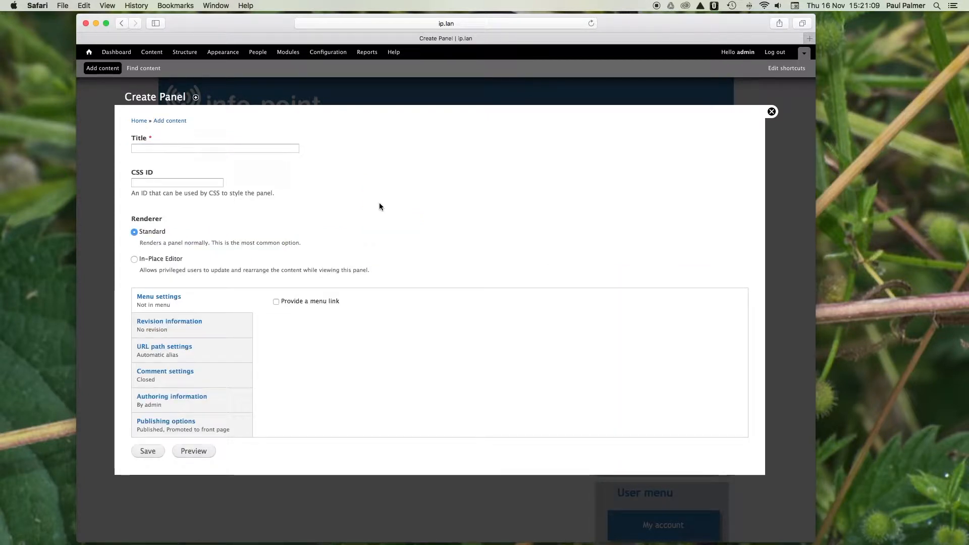
Title the new panel "My Pond" and set its renderer to In-Place Editor.
{"action": "left_click", "coordinate": [178, 149]}
{"action": "type", "text": "My Pond"}
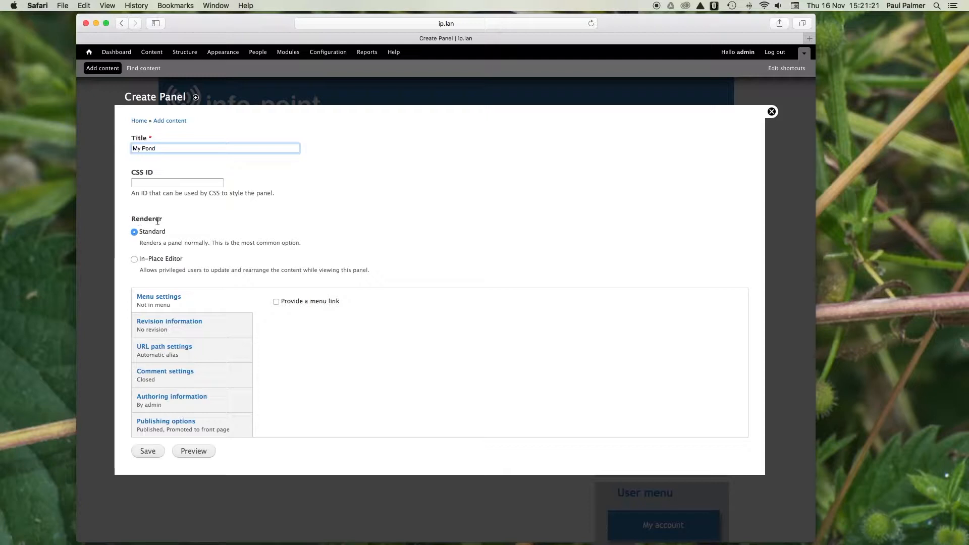
{"action": "left_click", "coordinate": [134, 259]}
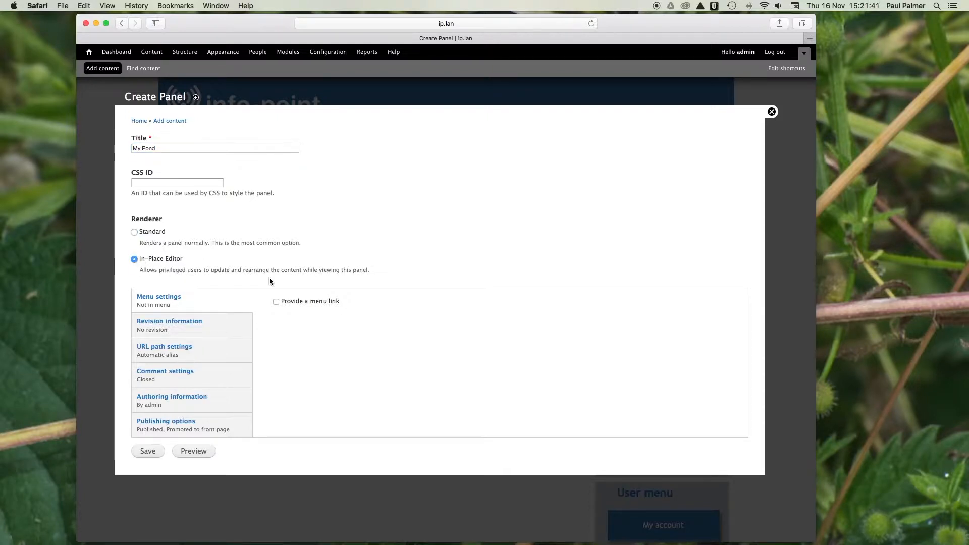
Provide a main menu link for the My Pond panel with a weight of 32 and save the page.
{"action": "left_click", "coordinate": [276, 302]}
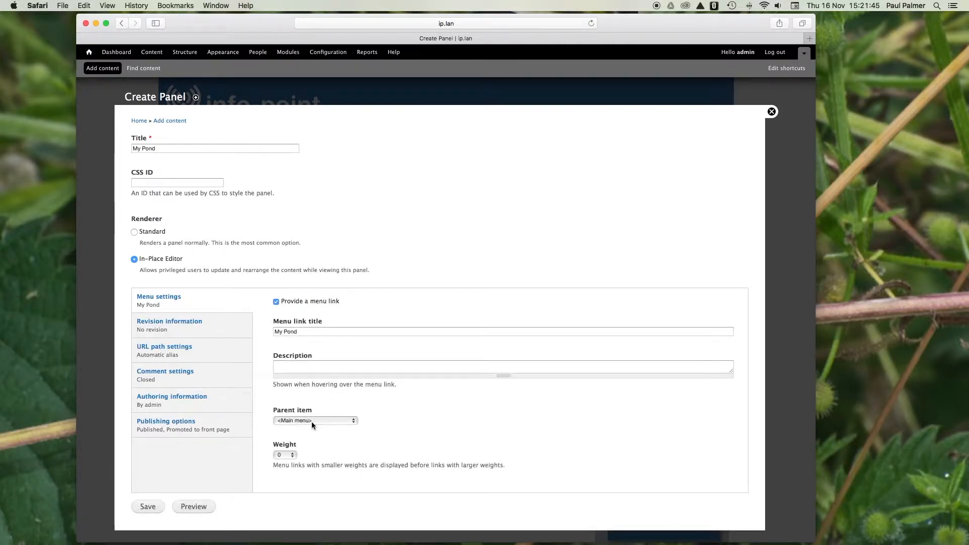
{"action": "left_click", "coordinate": [294, 455]}
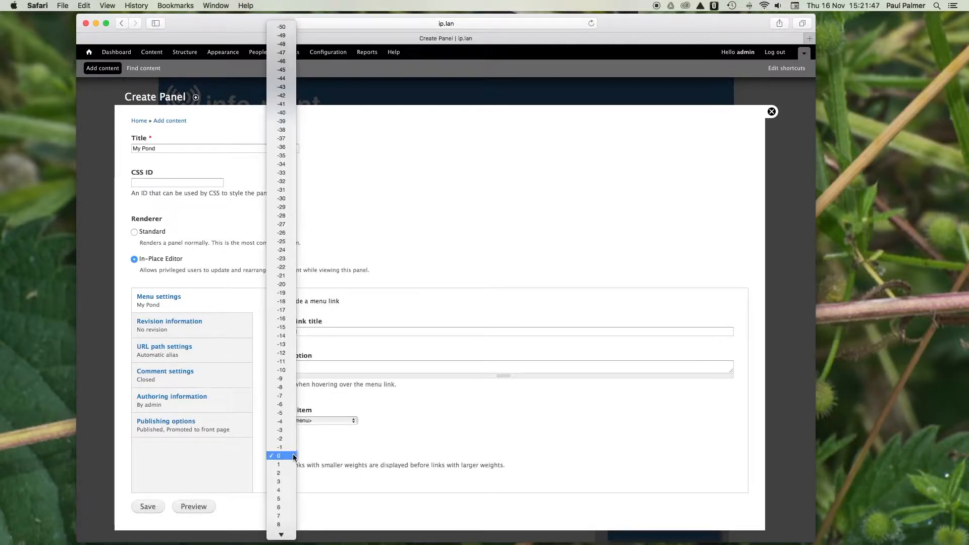
{"action": "left_click", "coordinate": [281, 456]}
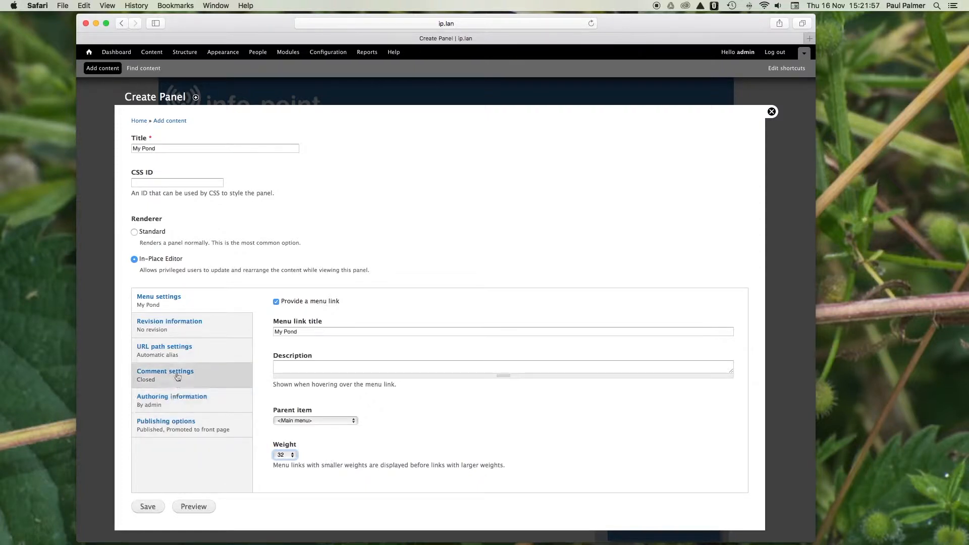
{"action": "left_click", "coordinate": [148, 507]}
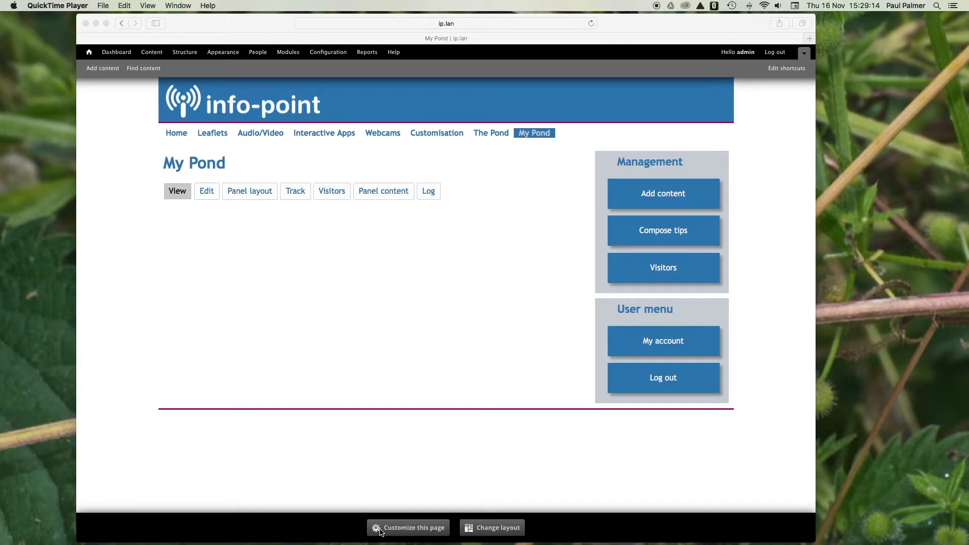
Open the My Pond page for in-place customization and look over its layout regions.
{"action": "left_click", "coordinate": [410, 531]}
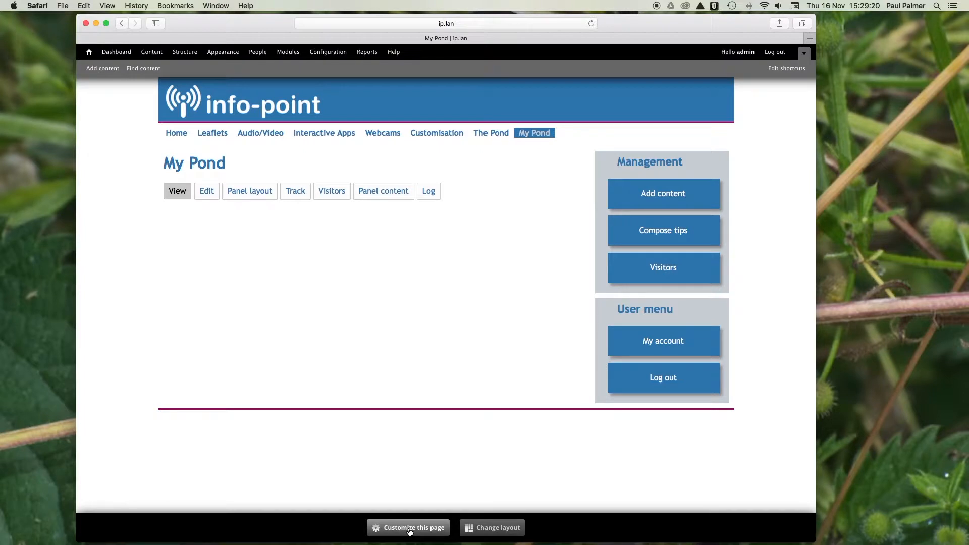
{"action": "left_click", "coordinate": [409, 528]}
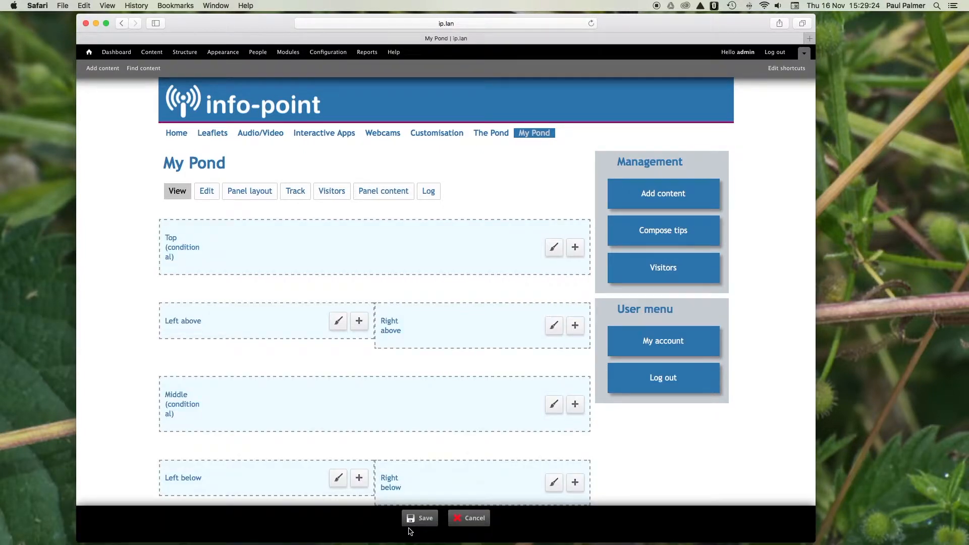
{"action": "scroll", "coordinate": [422, 308], "scroll_direction": "down", "scroll_amount": 5}
{"action": "scroll", "coordinate": [421, 309], "scroll_direction": "up", "scroll_amount": 4}
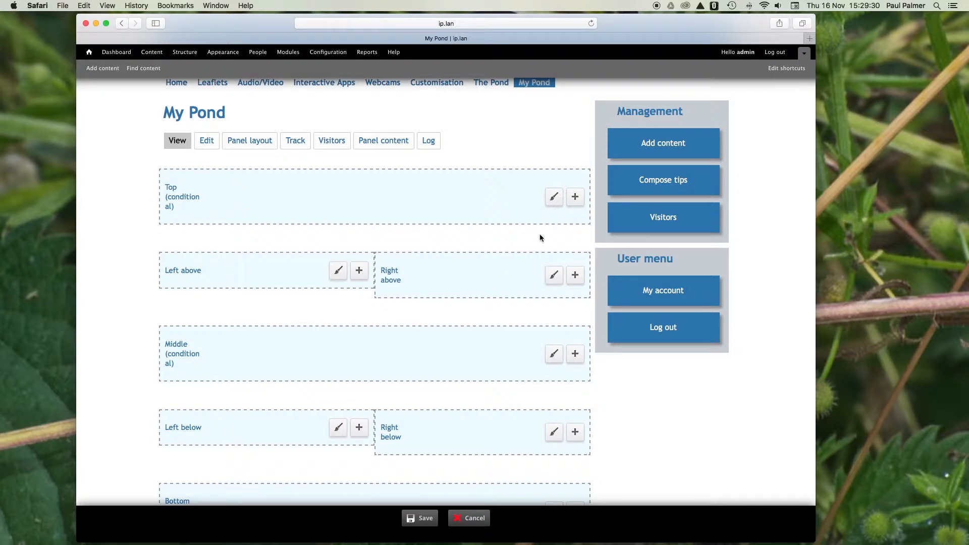
Begin adding an existing node to the Top (conditional) region and choose the Pond node.
{"action": "left_click", "coordinate": [576, 199]}
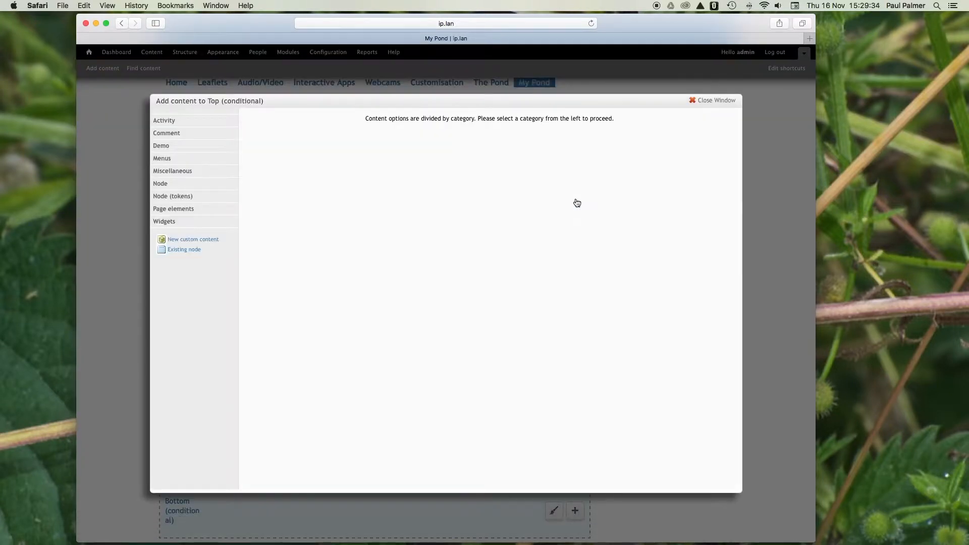
{"action": "left_click", "coordinate": [182, 251]}
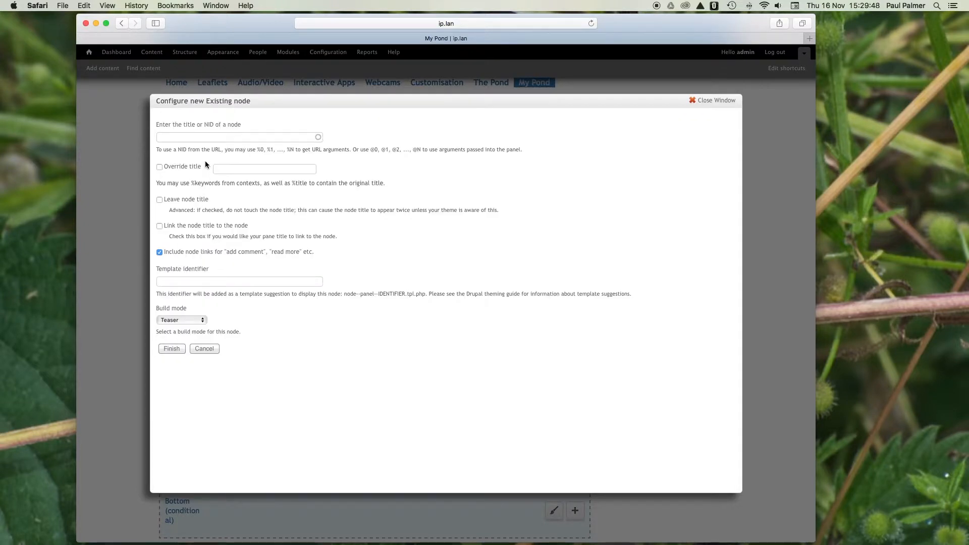
{"action": "left_click", "coordinate": [198, 135]}
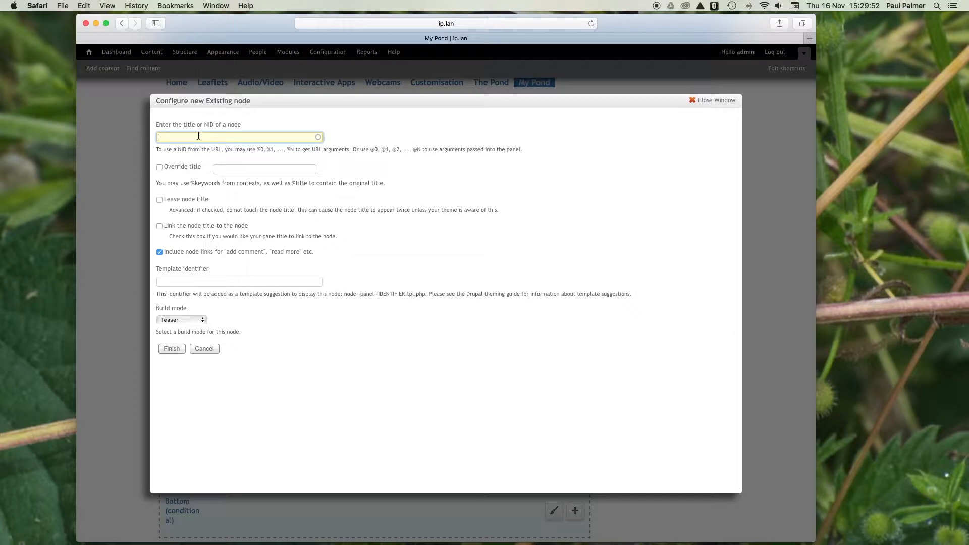
{"action": "type", "text": "Pon"}
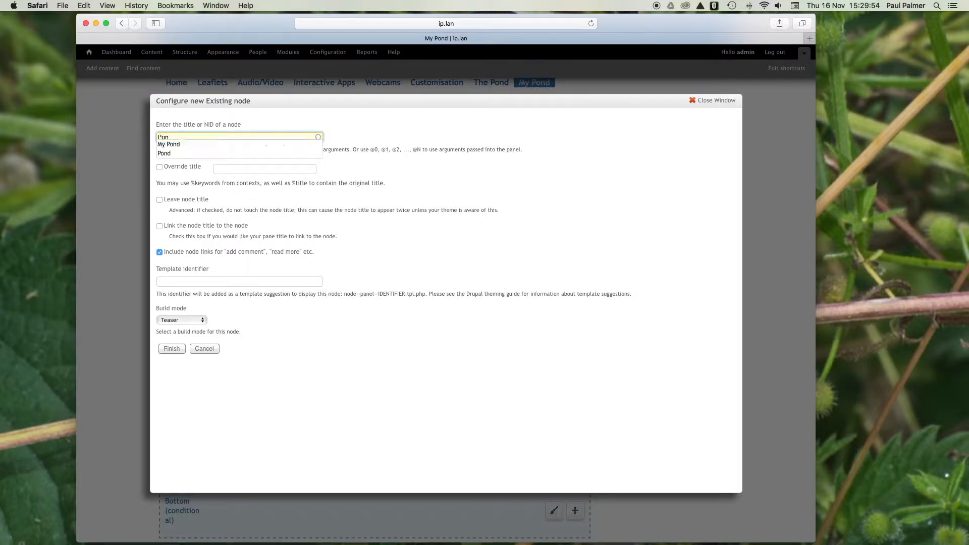
{"action": "left_click", "coordinate": [166, 153]}
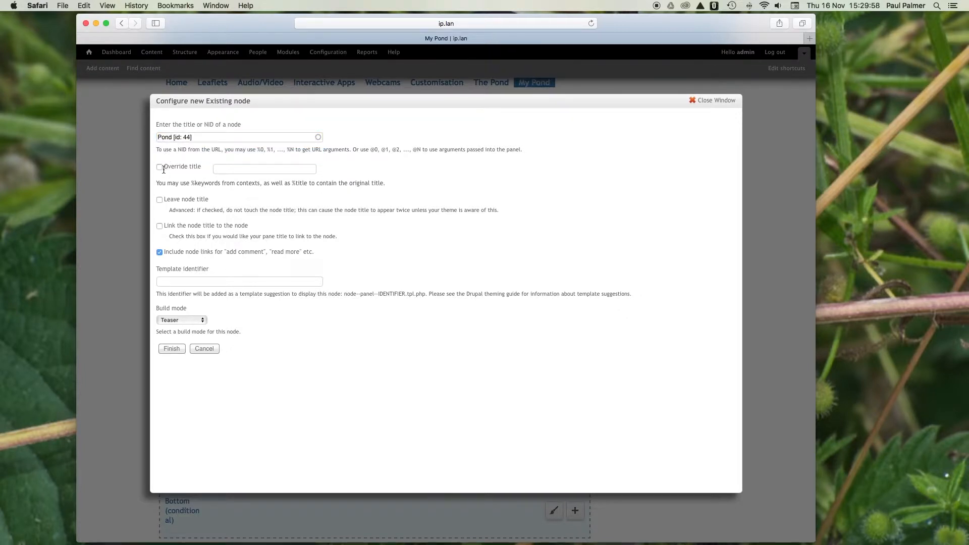
Override the Pond node's title with a blank, exclude its node links, set the build mode to Full content, and finish adding it.
{"action": "left_click", "coordinate": [159, 167]}
{"action": "left_click", "coordinate": [159, 252]}
{"action": "left_click", "coordinate": [203, 321]}
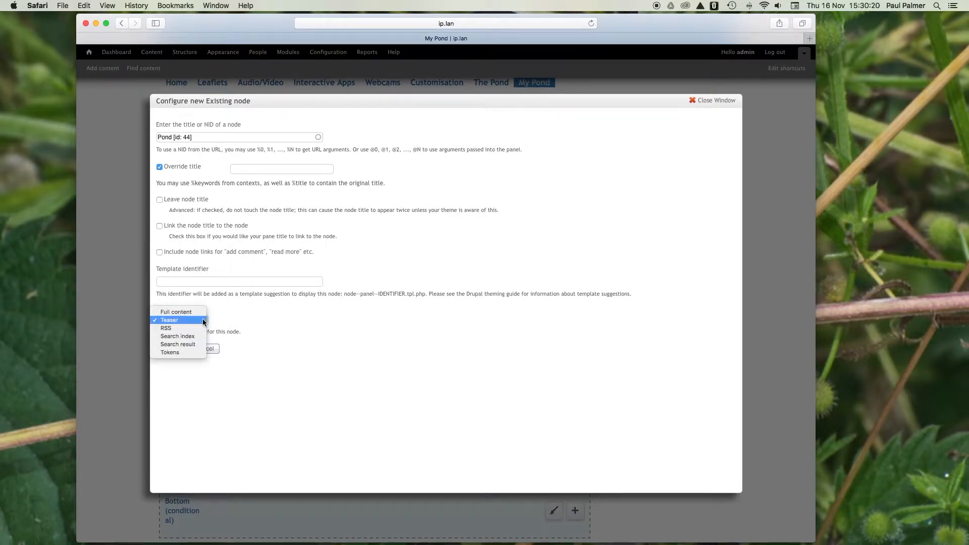
{"action": "left_click", "coordinate": [195, 311]}
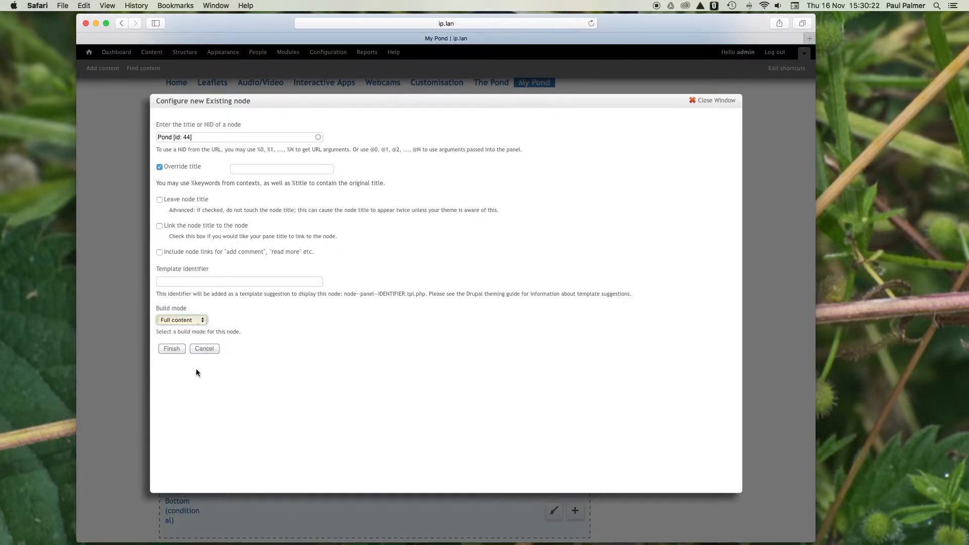
{"action": "left_click", "coordinate": [170, 350]}
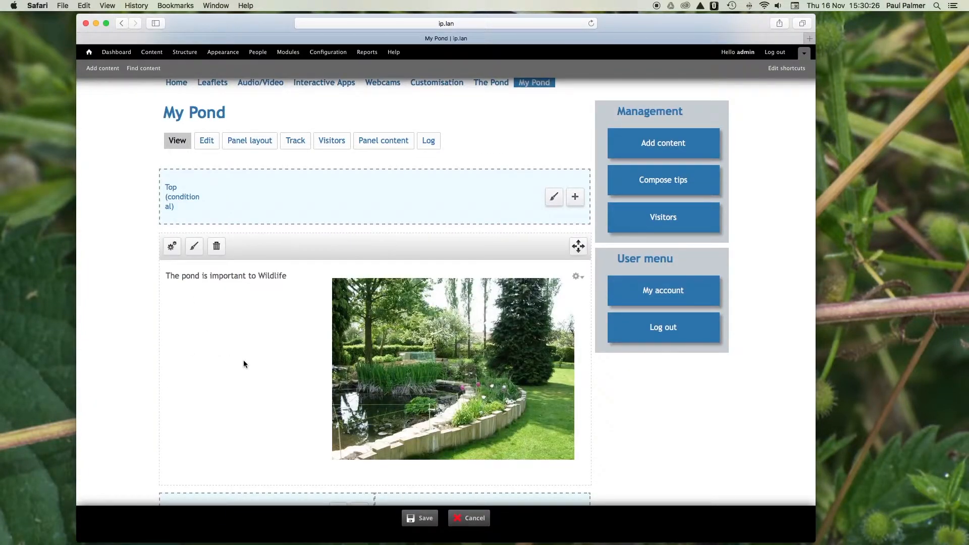
Begin adding another existing node to the Top (conditional) region and choose the Frogs node.
{"action": "scroll", "coordinate": [243, 364], "scroll_direction": "down", "scroll_amount": 2}
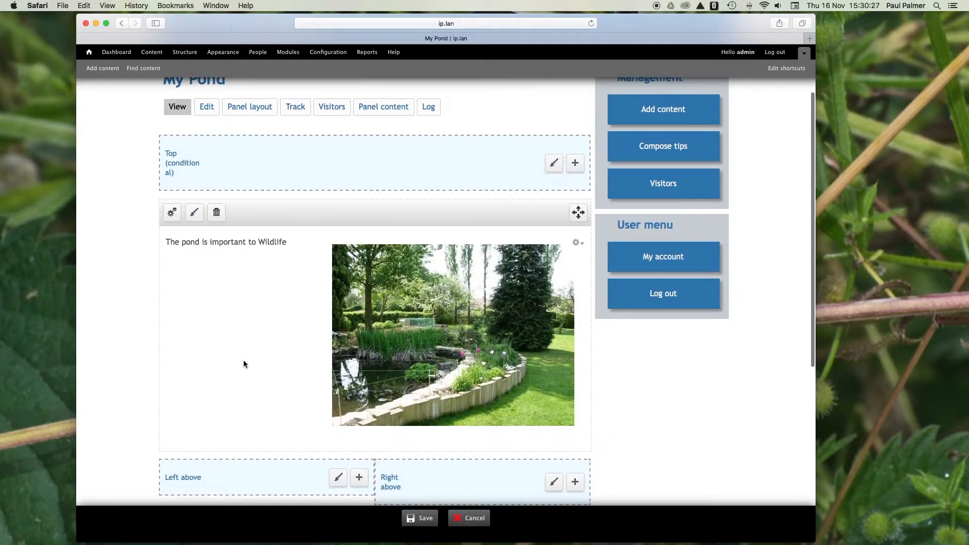
{"action": "left_click", "coordinate": [575, 164]}
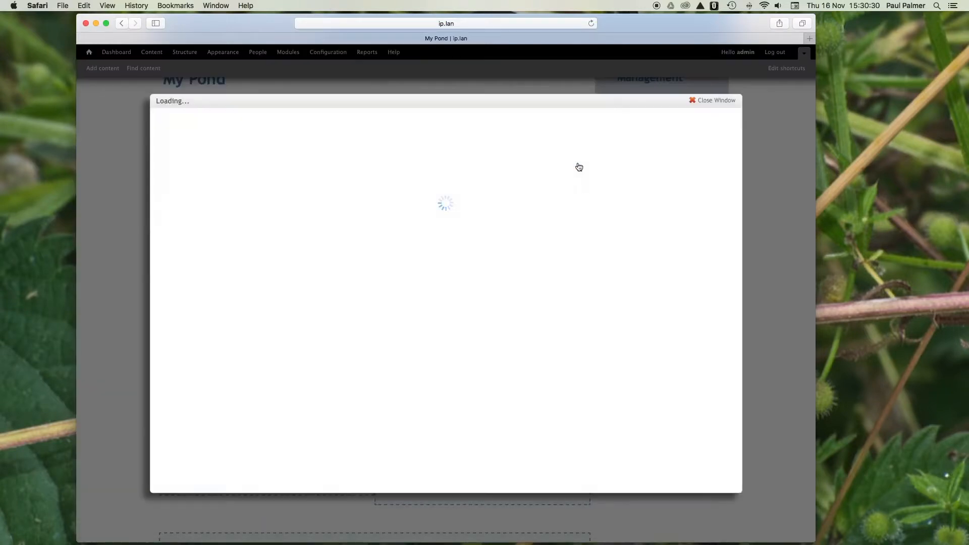
{"action": "left_click", "coordinate": [190, 253]}
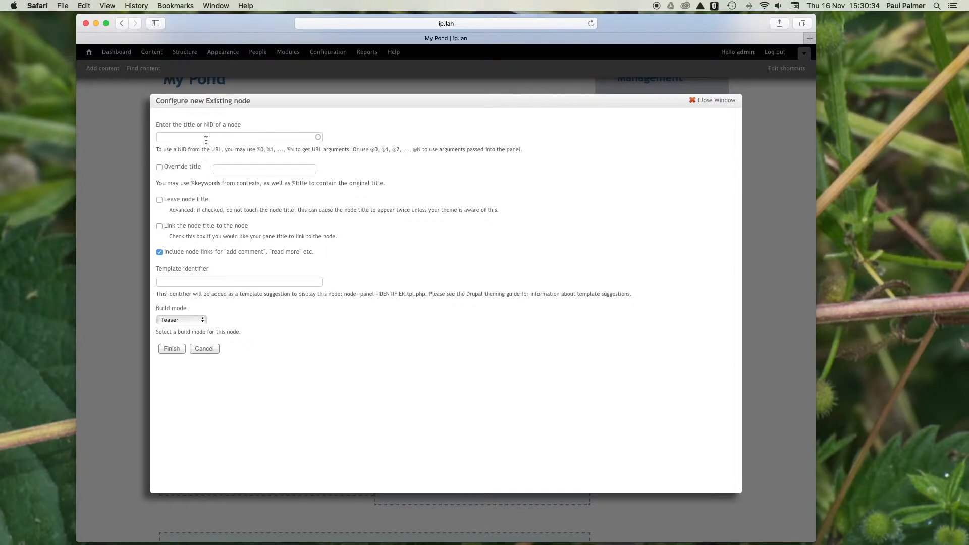
{"action": "left_click", "coordinate": [206, 136]}
{"action": "type", "text": "Frogs [nid: 43"}
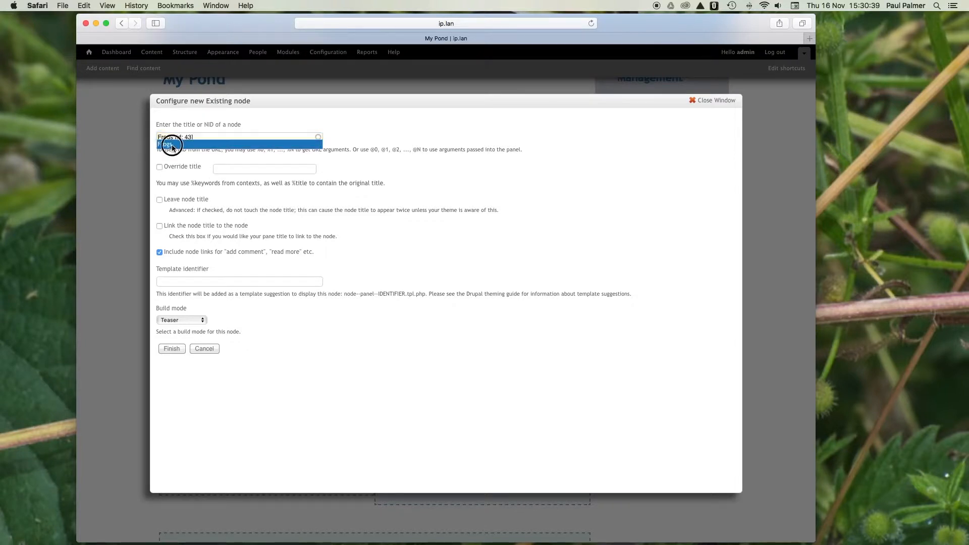
{"action": "left_click", "coordinate": [166, 147]}
Override the Frogs node's title with a blank, exclude its node links, set the build mode to Full content, and finish adding it.
{"action": "left_click", "coordinate": [159, 167]}
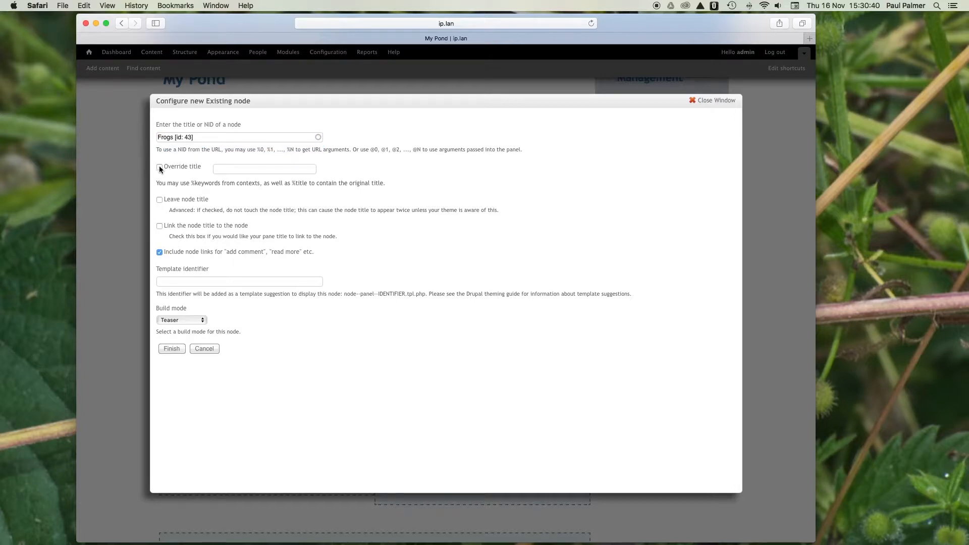
{"action": "left_click", "coordinate": [159, 252]}
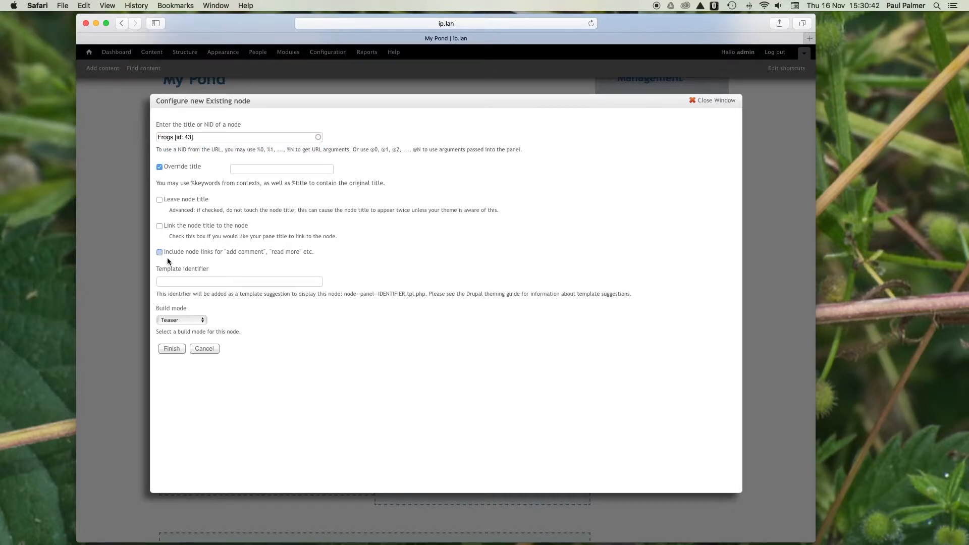
{"action": "left_click", "coordinate": [205, 320]}
{"action": "left_click", "coordinate": [172, 310]}
{"action": "left_click", "coordinate": [174, 353]}
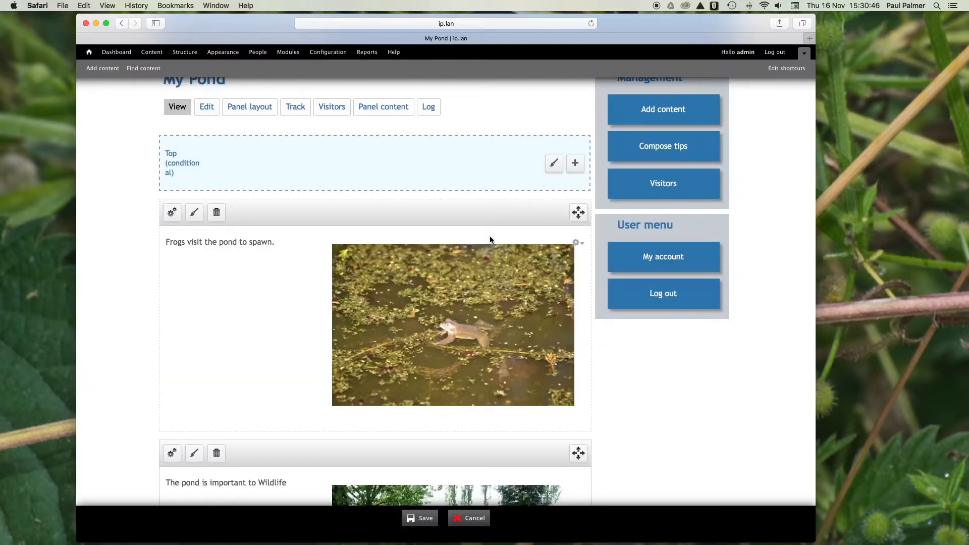
Begin adding a third existing node to the Top (conditional) region and choose the Ducks node.
{"action": "left_click", "coordinate": [575, 163]}
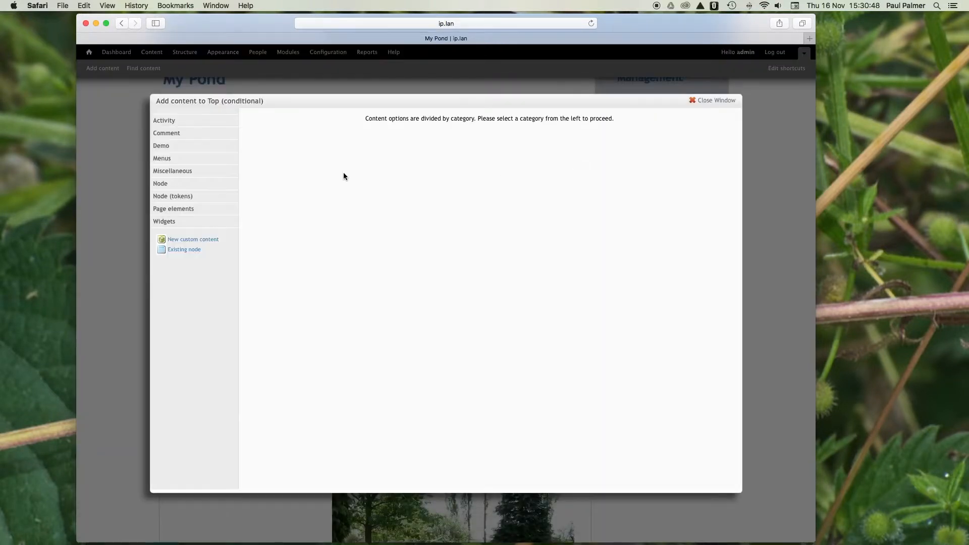
{"action": "left_click", "coordinate": [190, 251]}
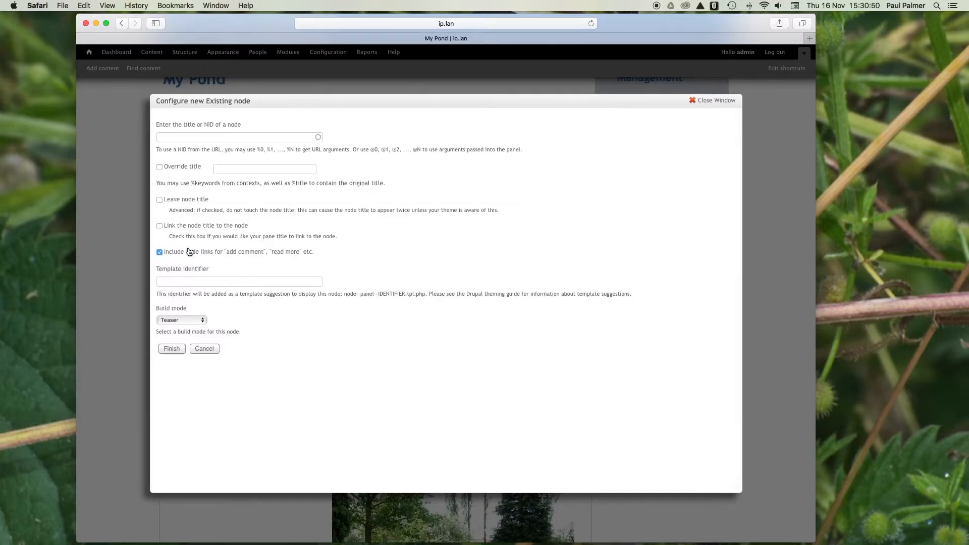
{"action": "left_click", "coordinate": [191, 136]}
{"action": "type", "text": "Duck"}
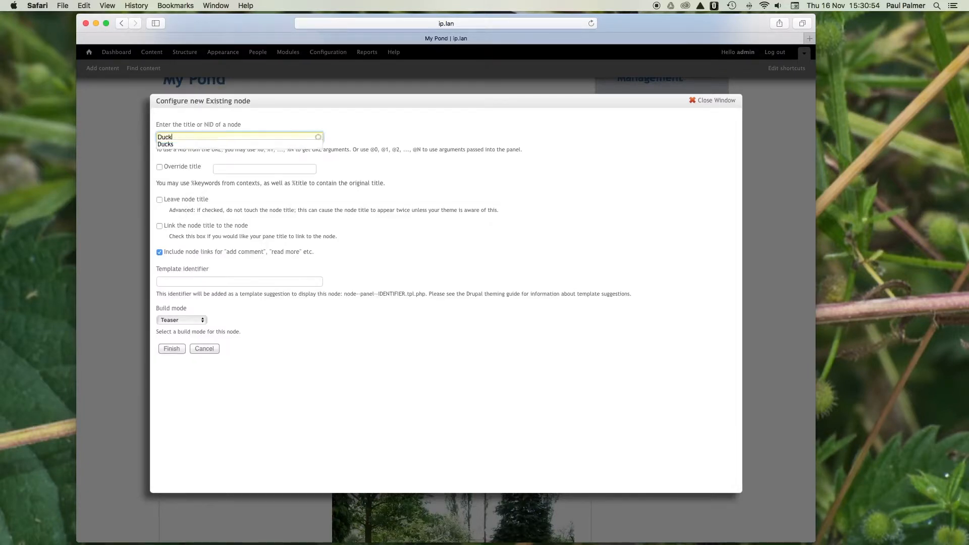
{"action": "left_click", "coordinate": [171, 144]}
Override the Ducks node's title with a blank, exclude its node links, set the build mode to Full content, and finish adding it.
{"action": "left_click", "coordinate": [159, 167]}
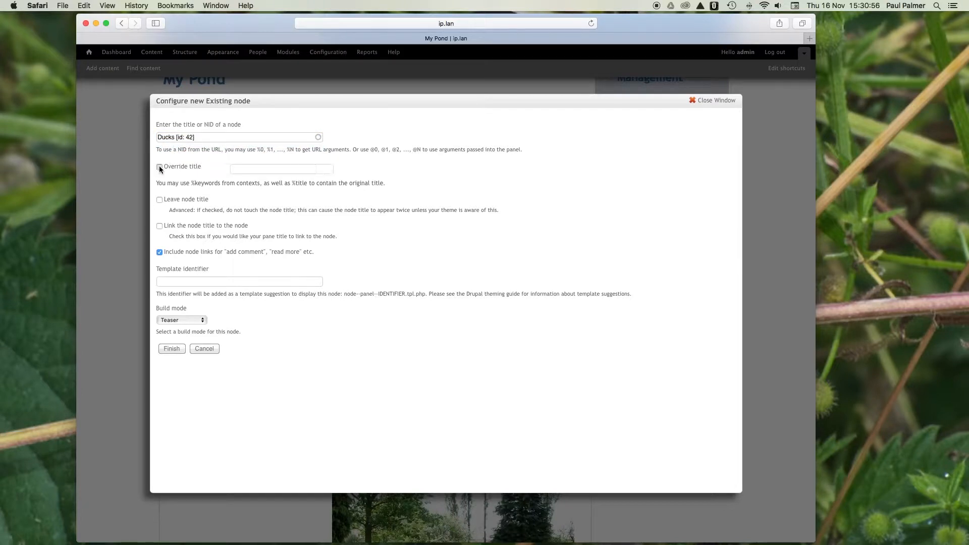
{"action": "left_click", "coordinate": [159, 253]}
{"action": "left_click", "coordinate": [203, 320]}
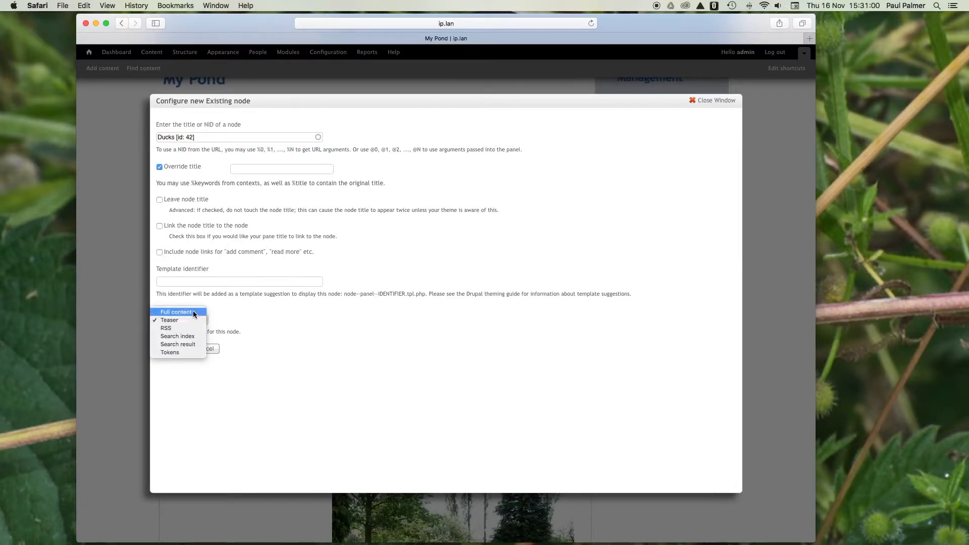
{"action": "left_click", "coordinate": [192, 312]}
{"action": "left_click", "coordinate": [172, 350]}
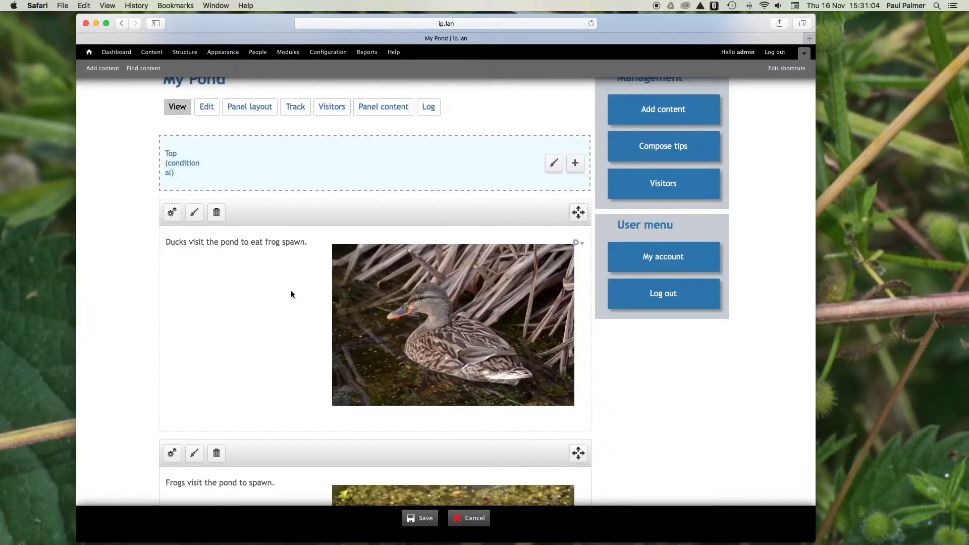
Begin adding a fourth existing node to the Top (conditional) region and choose the Heron node.
{"action": "left_click", "coordinate": [577, 167]}
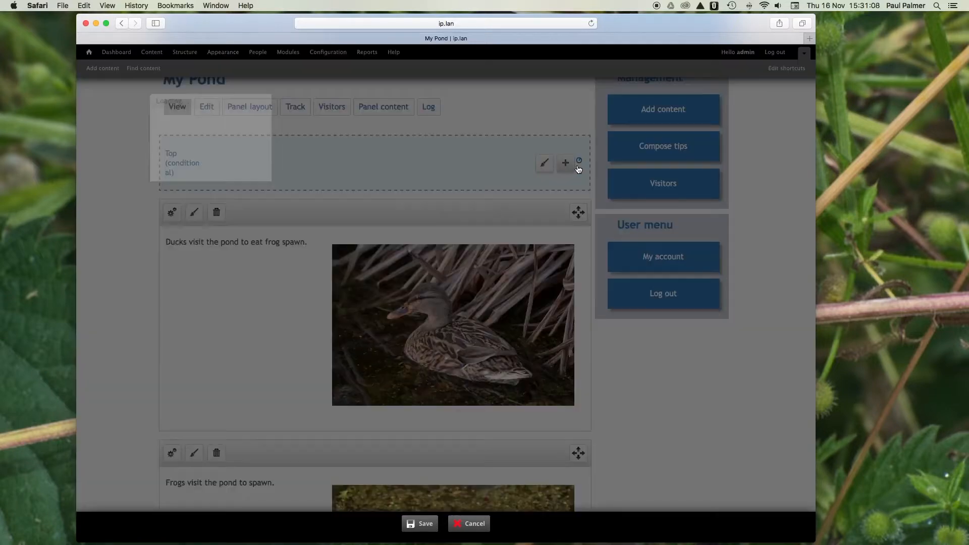
{"action": "left_click", "coordinate": [191, 251]}
{"action": "left_click", "coordinate": [200, 138]}
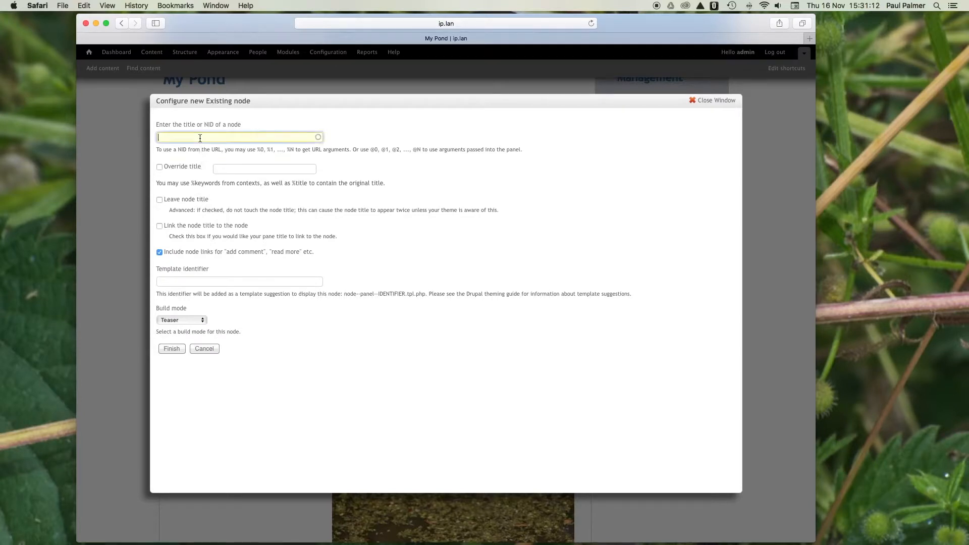
{"action": "type", "text": "Heron"}
{"action": "left_click", "coordinate": [164, 145]}
Override the Heron node's title with a blank, exclude its node links, set the build mode to Full content, and finish adding it.
{"action": "left_click", "coordinate": [159, 166]}
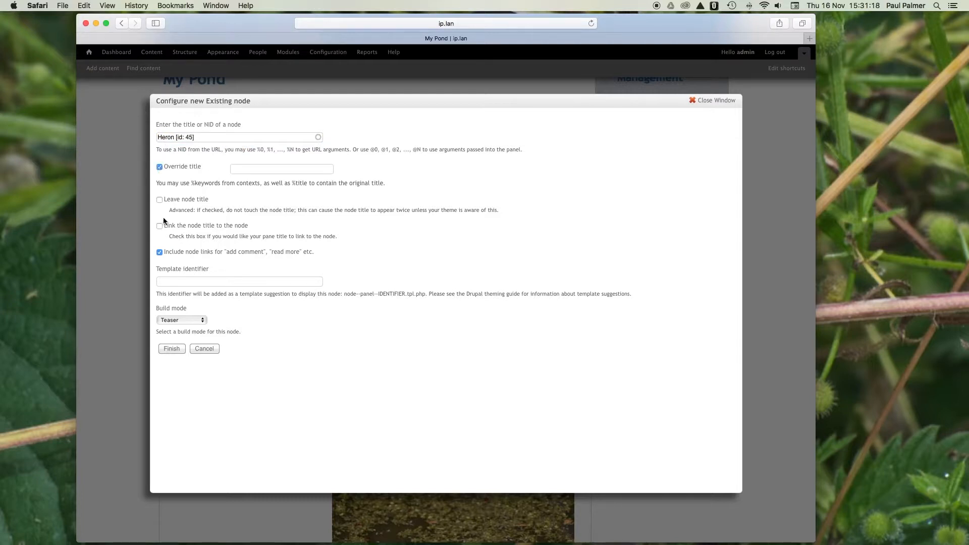
{"action": "left_click", "coordinate": [159, 251]}
{"action": "left_click", "coordinate": [202, 322]}
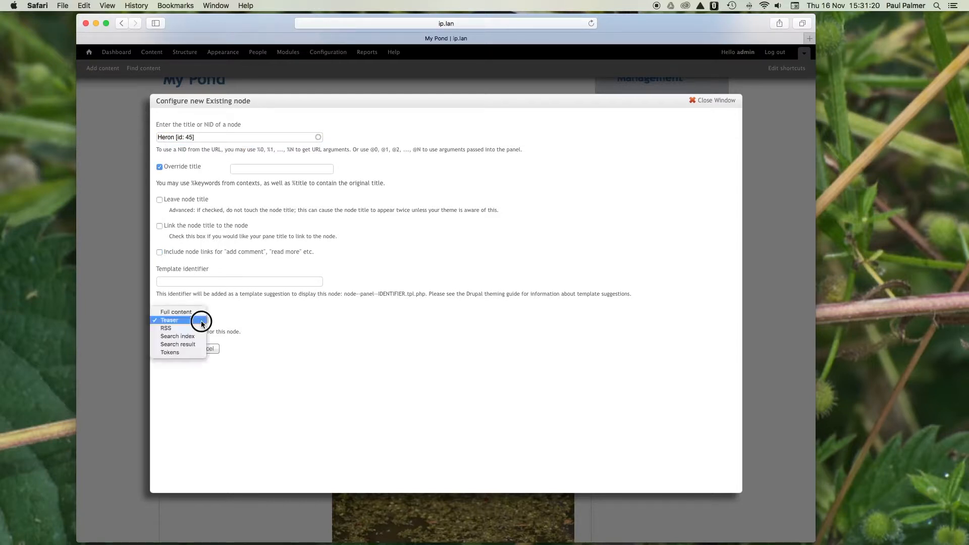
{"action": "left_click", "coordinate": [188, 312]}
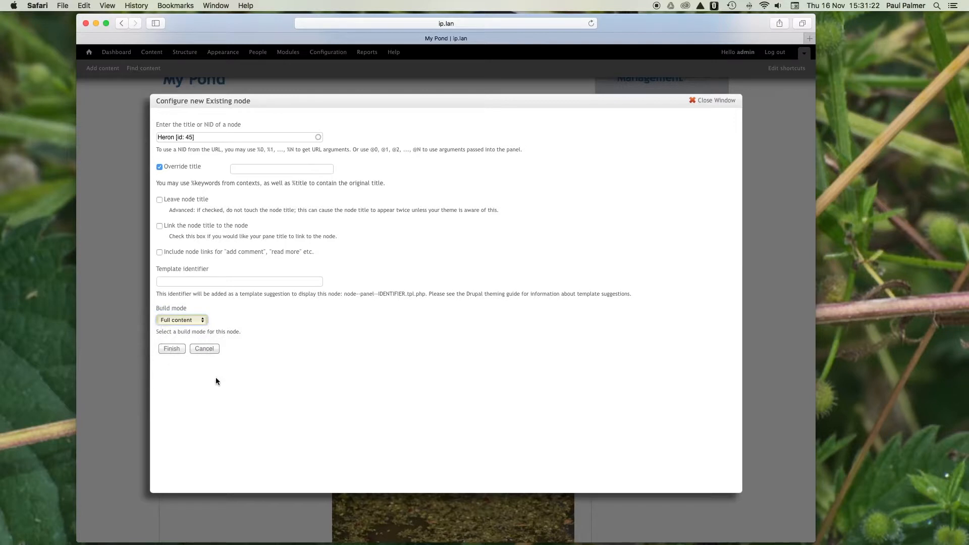
{"action": "left_click", "coordinate": [172, 350]}
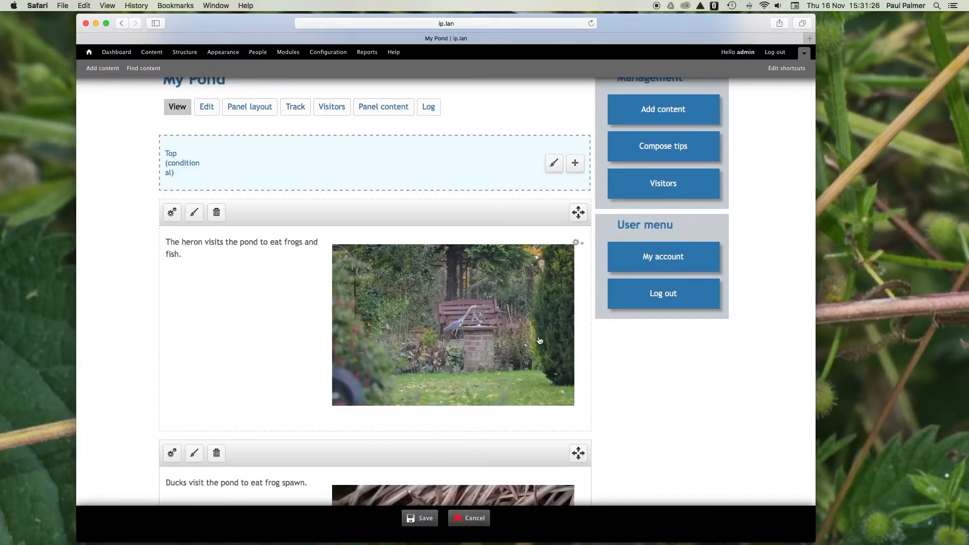
Move the Pond pane up to the first position in the Top (conditional) region.
{"action": "scroll", "coordinate": [664, 408], "scroll_direction": "down", "scroll_amount": 4}
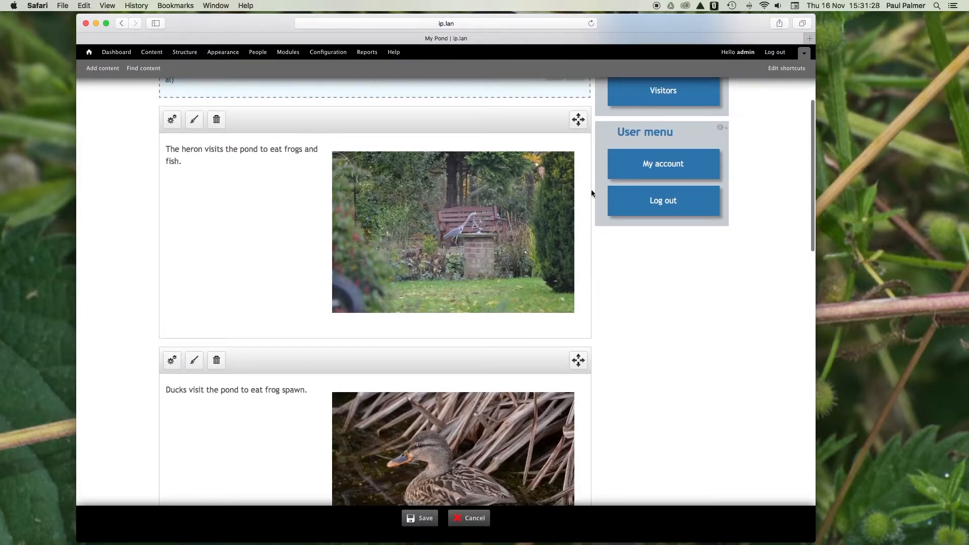
{"action": "scroll", "coordinate": [641, 374], "scroll_direction": "down", "scroll_amount": 20}
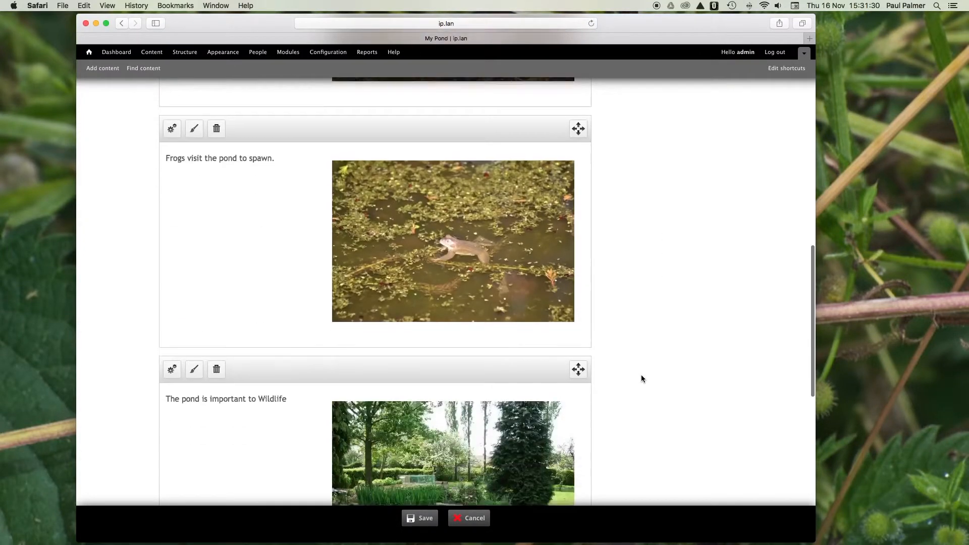
{"action": "left_click_drag", "start_coordinate": [578, 331], "coordinate": [586, 249]}
Move the Frogs pane up so that it sits between the Heron and Ducks panes.
{"action": "scroll", "coordinate": [592, 310], "scroll_direction": "down", "scroll_amount": 10}
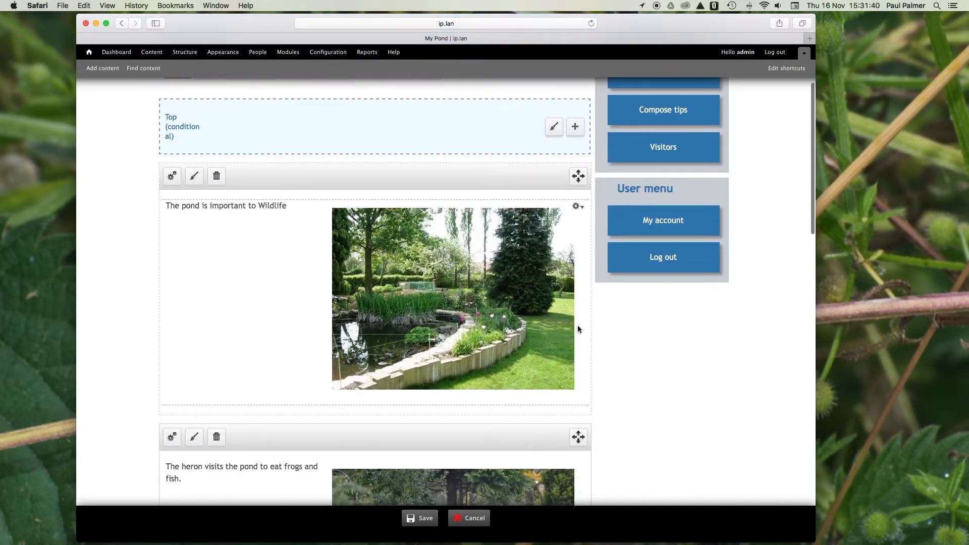
{"action": "scroll", "coordinate": [577, 325], "scroll_direction": "down", "scroll_amount": 10}
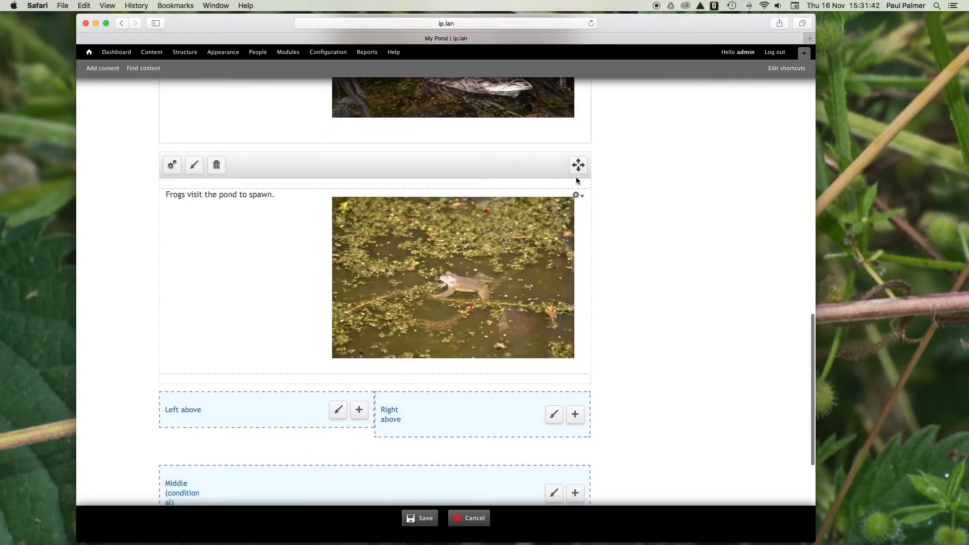
{"action": "mouse_move", "coordinate": [579, 165]}
{"action": "left_mouse_down"}
{"action": "mouse_move", "coordinate": [577, 30]}
{"action": "mouse_move", "coordinate": [576, 212]}
{"action": "mouse_move", "coordinate": [577, 165]}
{"action": "left_mouse_up"}
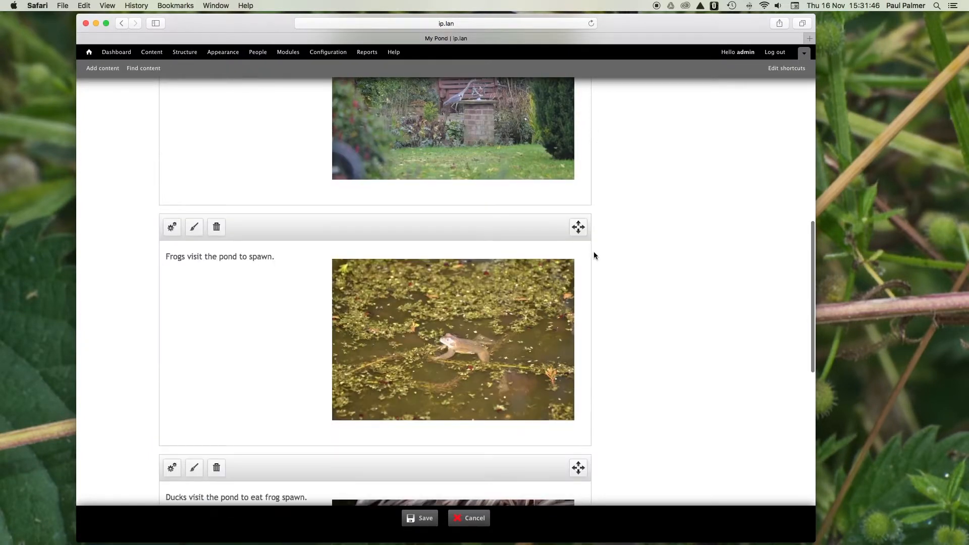
Move the Heron pane down below the Ducks pane, making it the last in the Top (conditional) region.
{"action": "scroll", "coordinate": [593, 255], "scroll_direction": "up", "scroll_amount": 3}
{"action": "scroll", "coordinate": [594, 255], "scroll_direction": "up", "scroll_amount": 5}
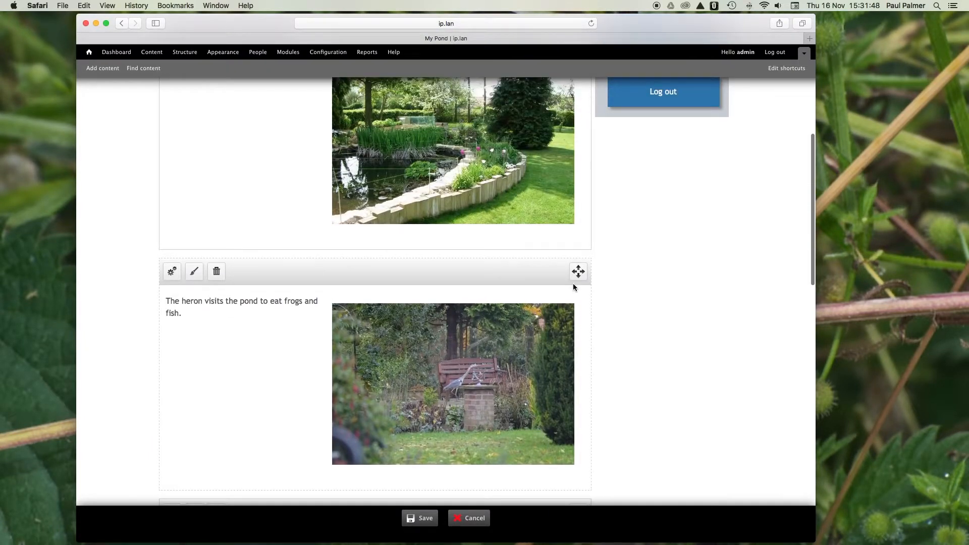
{"action": "left_click_drag", "start_coordinate": [578, 271], "coordinate": [576, 324]}
Save the customised My Pond page and check the order of its sections from beginning to end.
{"action": "scroll", "coordinate": [573, 283], "scroll_direction": "up", "scroll_amount": 10}
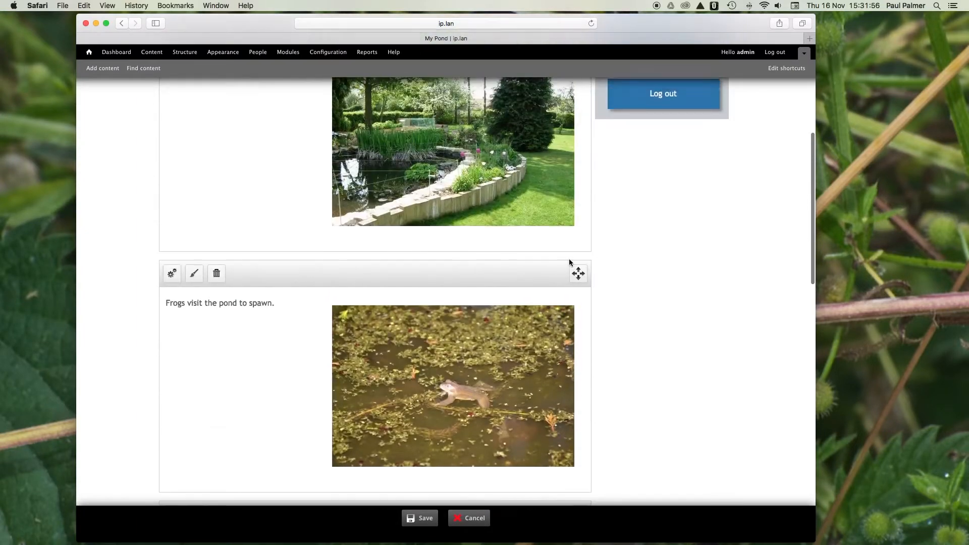
{"action": "scroll", "coordinate": [569, 261], "scroll_direction": "up", "scroll_amount": 2}
{"action": "scroll", "coordinate": [569, 261], "scroll_direction": "down", "scroll_amount": 4}
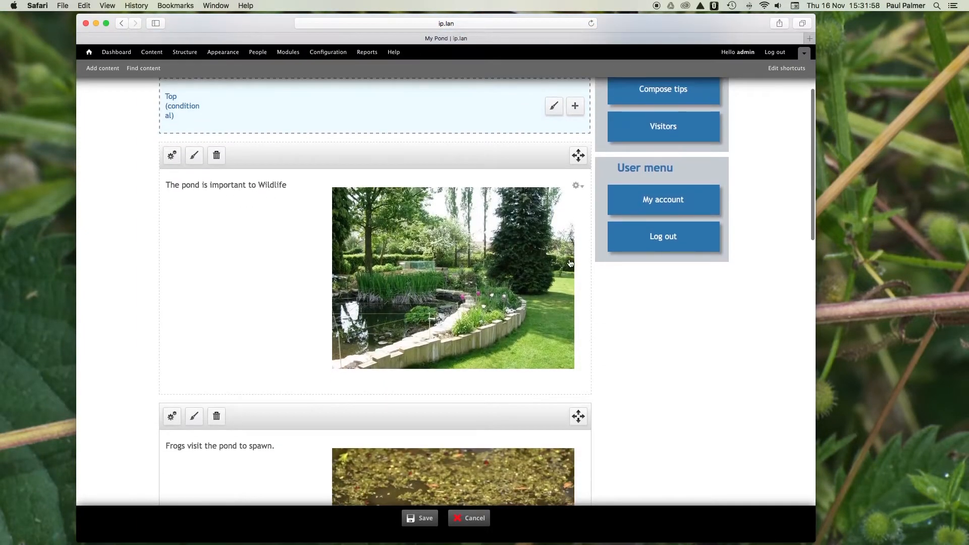
{"action": "scroll", "coordinate": [570, 263], "scroll_direction": "down", "scroll_amount": 10}
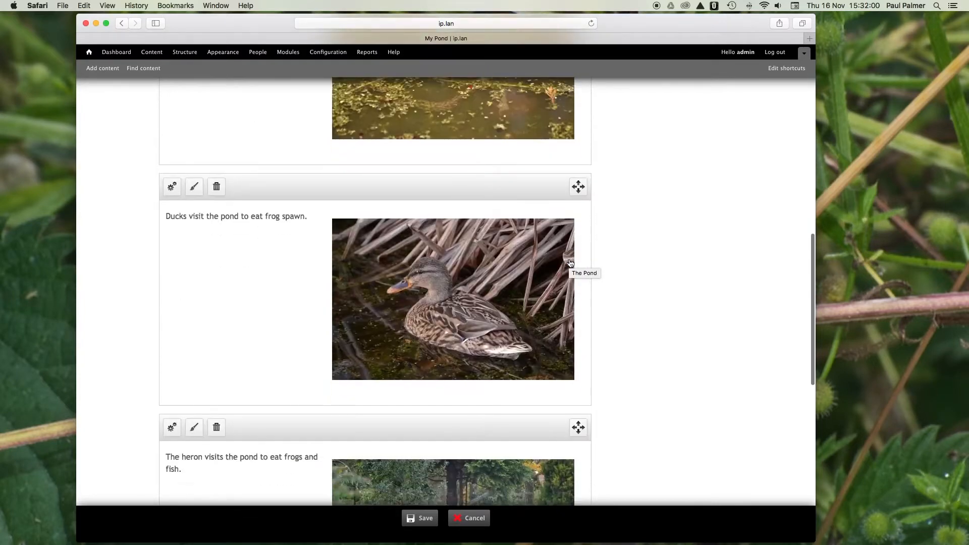
{"action": "scroll", "coordinate": [570, 263], "scroll_direction": "down", "scroll_amount": 10}
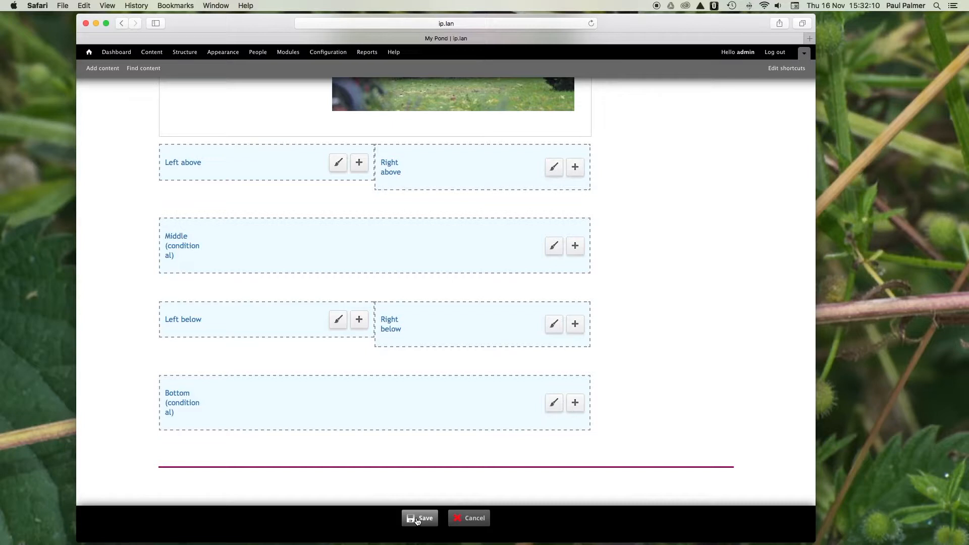
{"action": "left_click", "coordinate": [417, 520]}
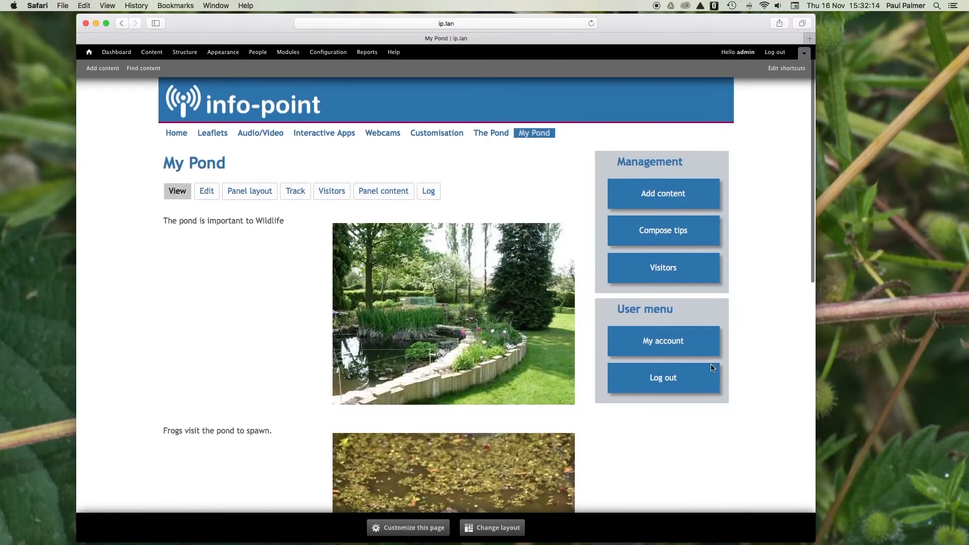
{"action": "scroll", "coordinate": [711, 368], "scroll_direction": "down", "scroll_amount": 5}
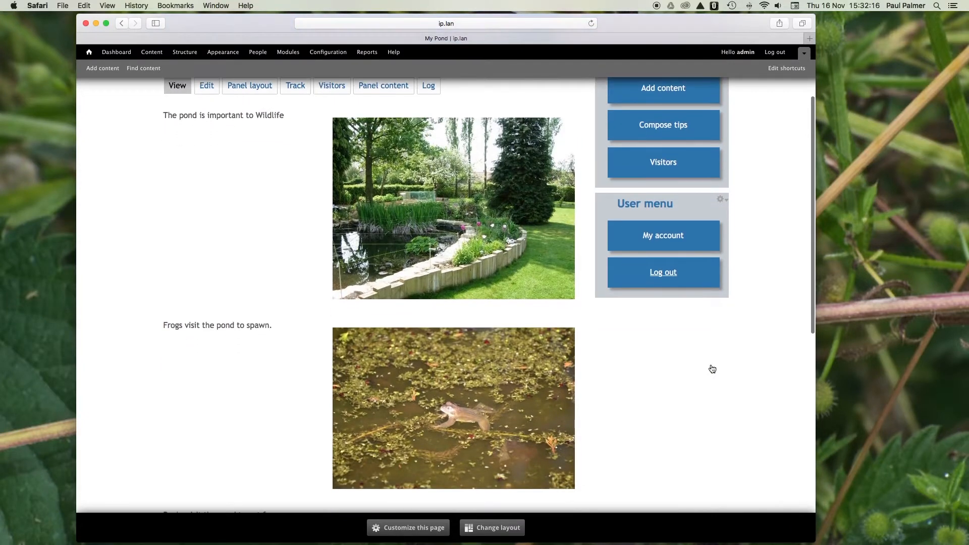
{"action": "scroll", "coordinate": [711, 368], "scroll_direction": "down", "scroll_amount": 6}
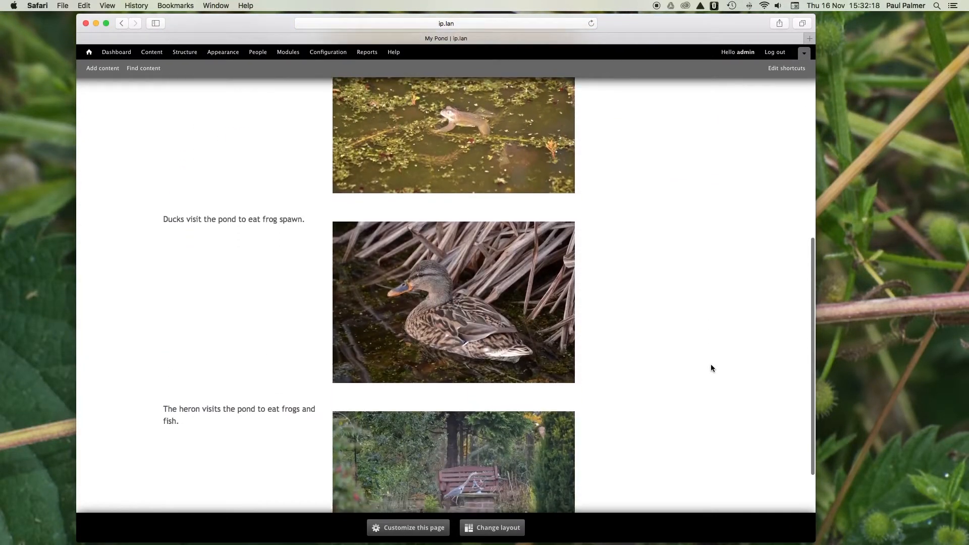
{"action": "scroll", "coordinate": [710, 364], "scroll_direction": "up", "scroll_amount": 9}
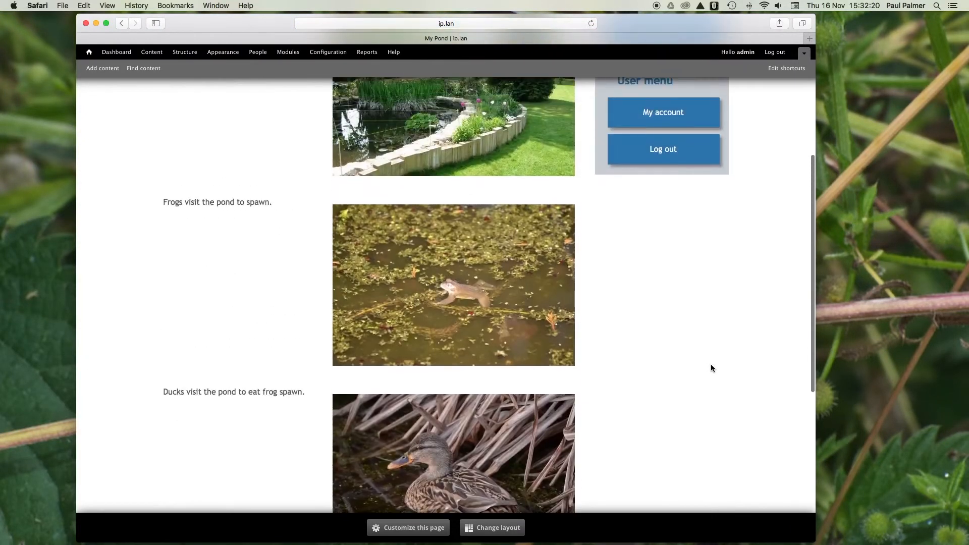
{"action": "scroll", "coordinate": [710, 365], "scroll_direction": "up", "scroll_amount": 1}
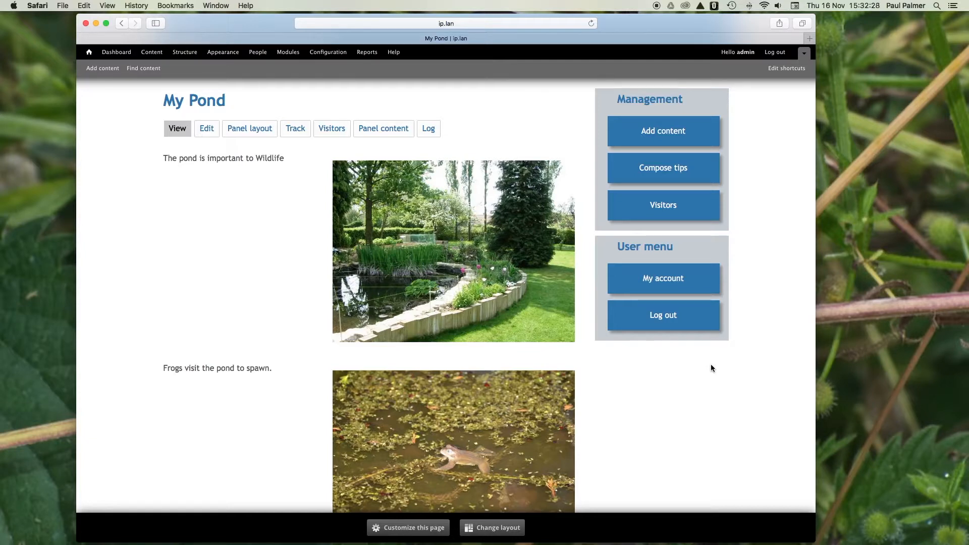
{"action": "scroll", "coordinate": [711, 367], "scroll_direction": "up", "scroll_amount": 1}
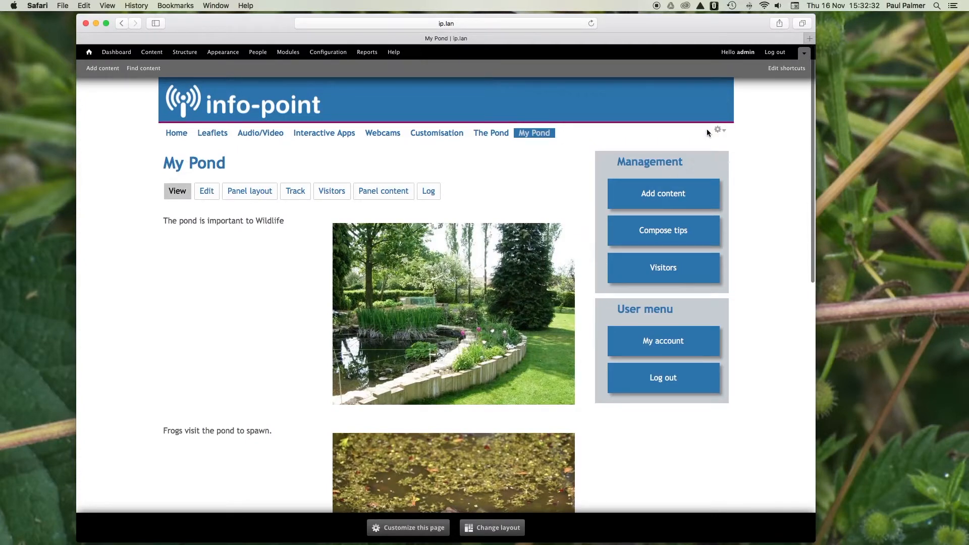
Log out of the admin account and view the whole My Pond page as a visitor.
{"action": "left_click", "coordinate": [776, 54]}
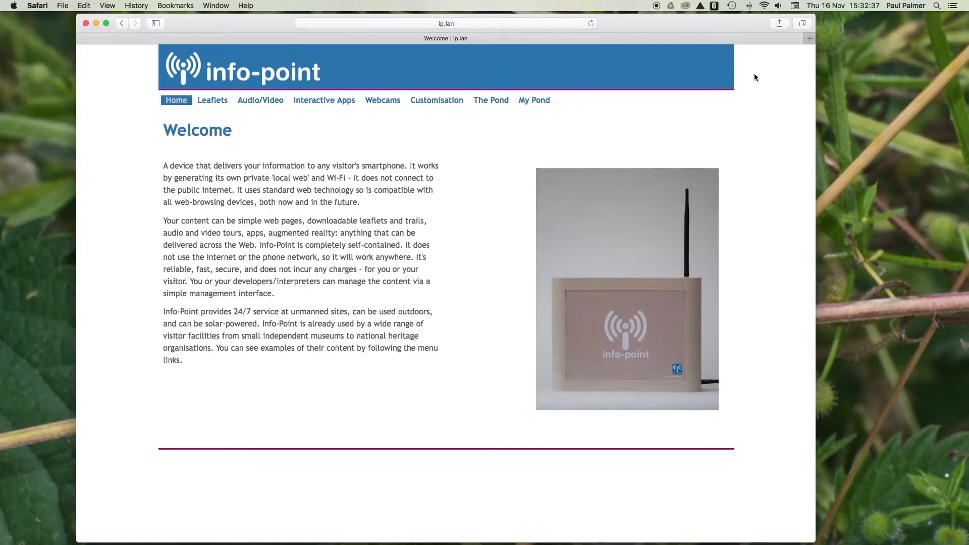
{"action": "left_click", "coordinate": [530, 100]}
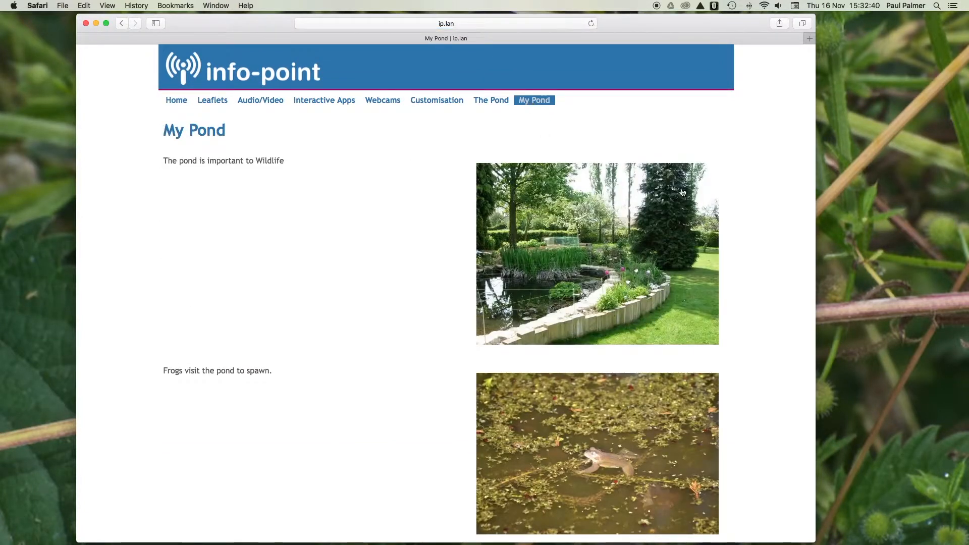
{"action": "scroll", "coordinate": [747, 225], "scroll_direction": "down", "scroll_amount": 10}
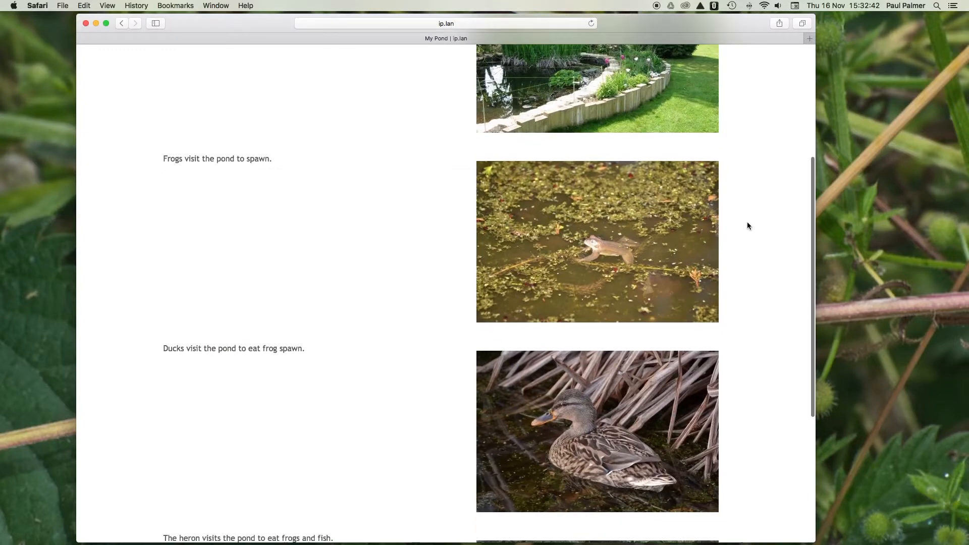
{"action": "scroll", "coordinate": [747, 226], "scroll_direction": "up", "scroll_amount": 4}
{"action": "scroll", "coordinate": [748, 225], "scroll_direction": "up", "scroll_amount": 7}
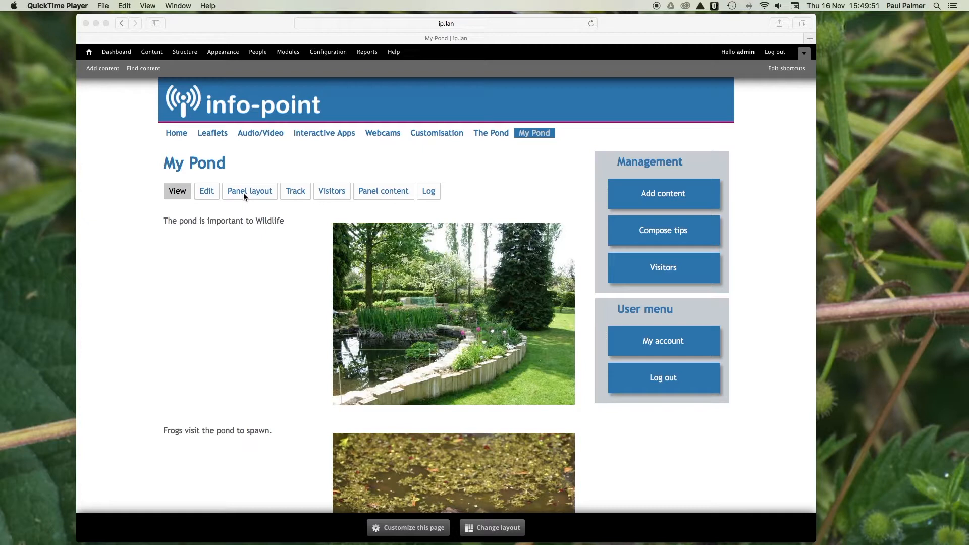
Open the My Pond page's panel content overview and examine how its panes are arranged by region.
{"action": "left_click", "coordinate": [384, 192]}
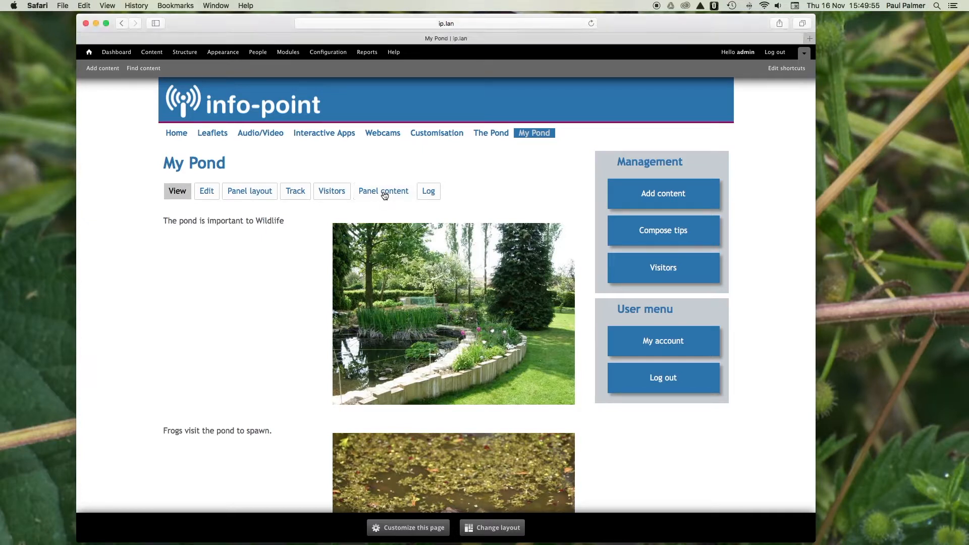
{"action": "left_click", "coordinate": [384, 193]}
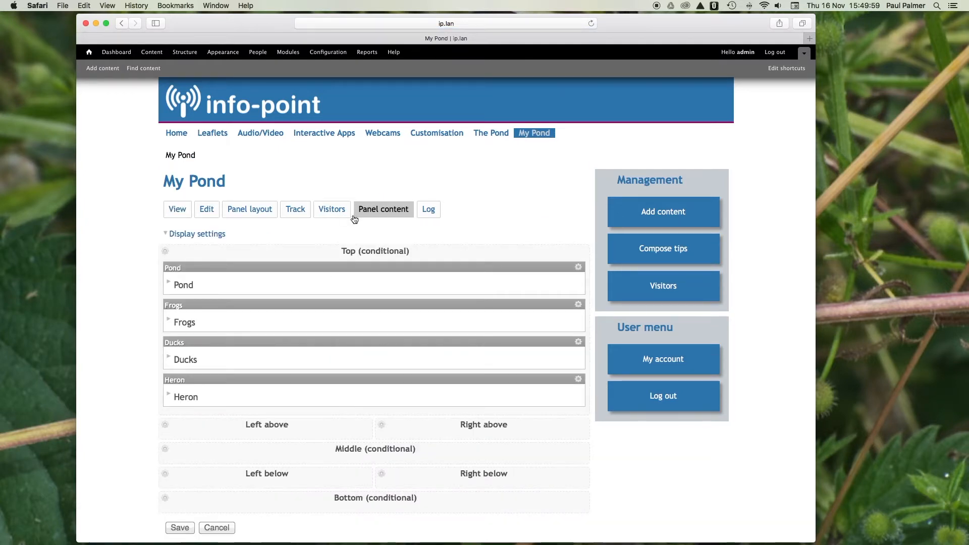
{"action": "scroll", "coordinate": [125, 308], "scroll_direction": "down", "scroll_amount": 4}
{"action": "scroll", "coordinate": [126, 312], "scroll_direction": "up", "scroll_amount": 4}
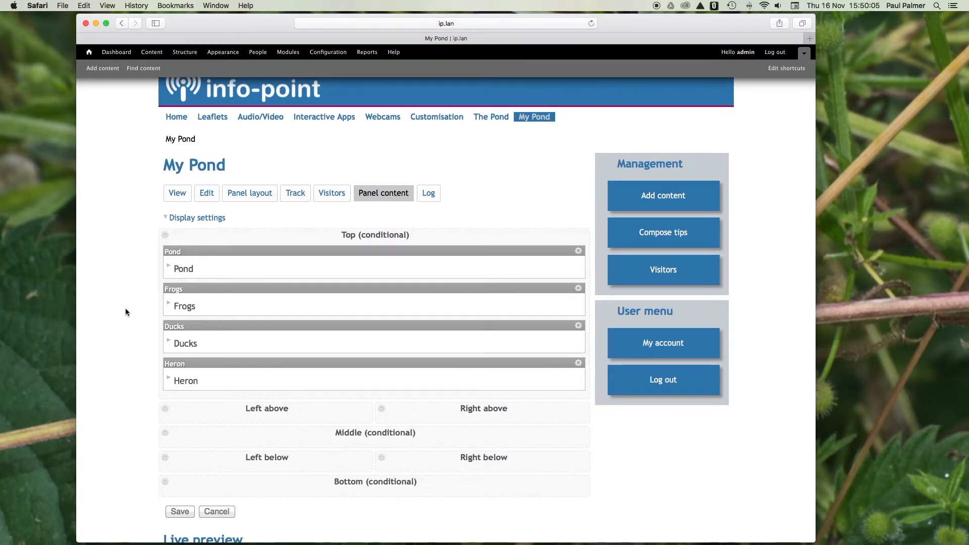
Look at the content categories that can be added to the Top (conditional) region, and close the list without adding anything.
{"action": "left_click", "coordinate": [167, 238]}
{"action": "left_click", "coordinate": [184, 236]}
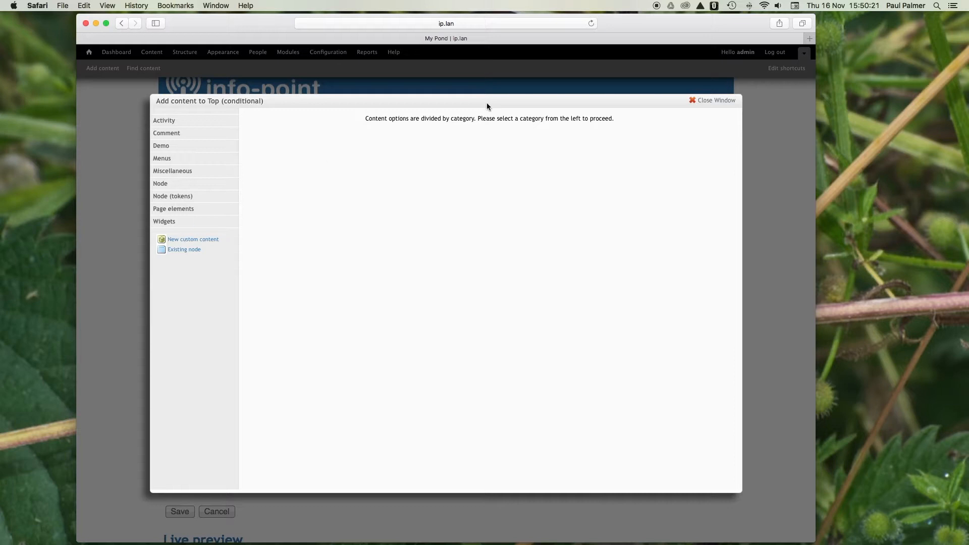
{"action": "left_click", "coordinate": [716, 103]}
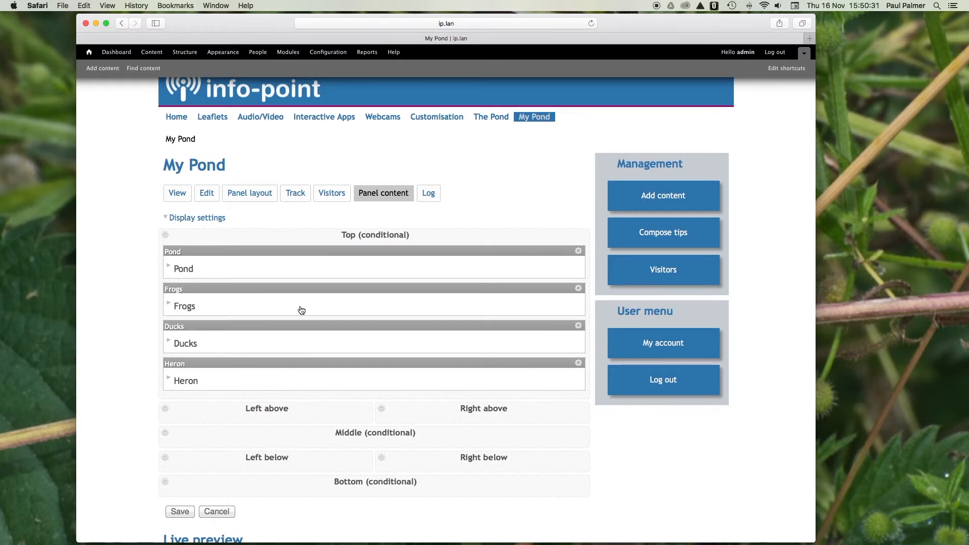
Reposition the Frogs pane between the Pond and Ducks panes in the Top (conditional) region and save the panel content.
{"action": "mouse_move", "coordinate": [281, 290]}
{"action": "left_mouse_down"}
{"action": "mouse_move", "coordinate": [279, 253]}
{"action": "mouse_move", "coordinate": [279, 283]}
{"action": "left_mouse_up"}
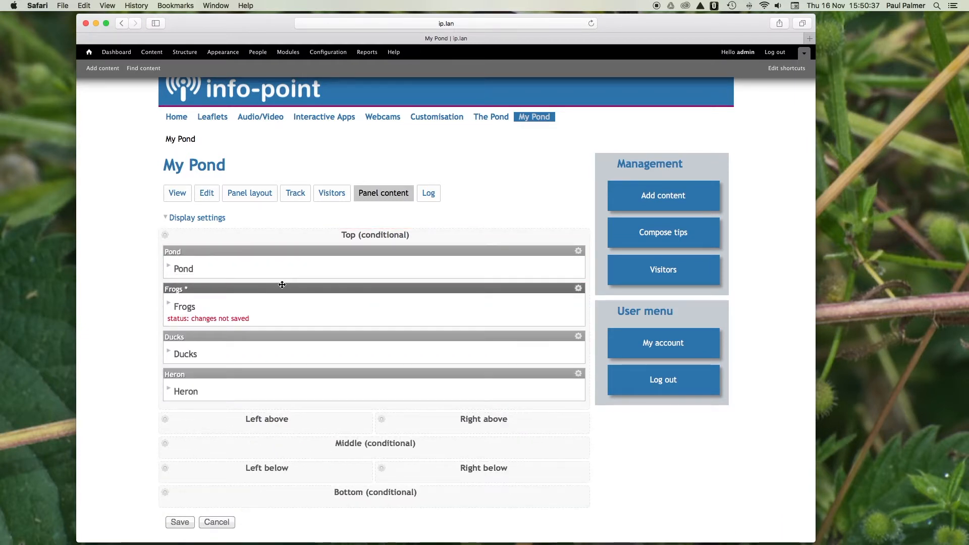
{"action": "scroll", "coordinate": [125, 343], "scroll_direction": "down", "scroll_amount": 3}
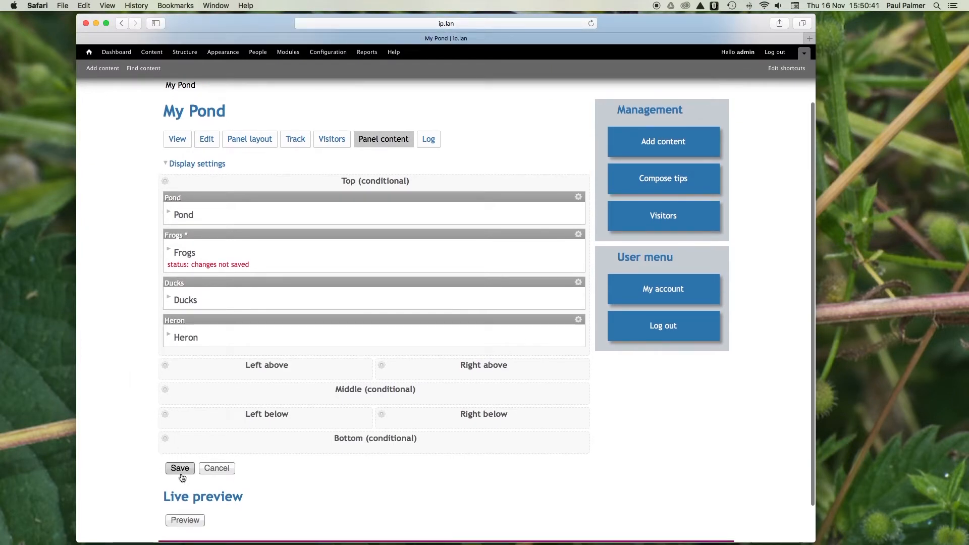
{"action": "left_click", "coordinate": [181, 474]}
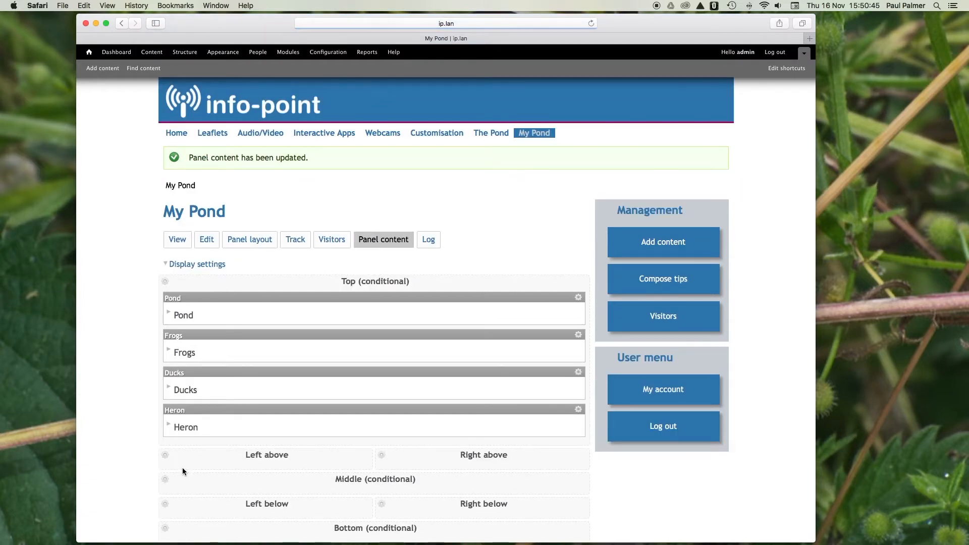
Generate a live preview of the My Pond panel and check its sections from beginning to end.
{"action": "scroll", "coordinate": [128, 397], "scroll_direction": "down", "scroll_amount": 5}
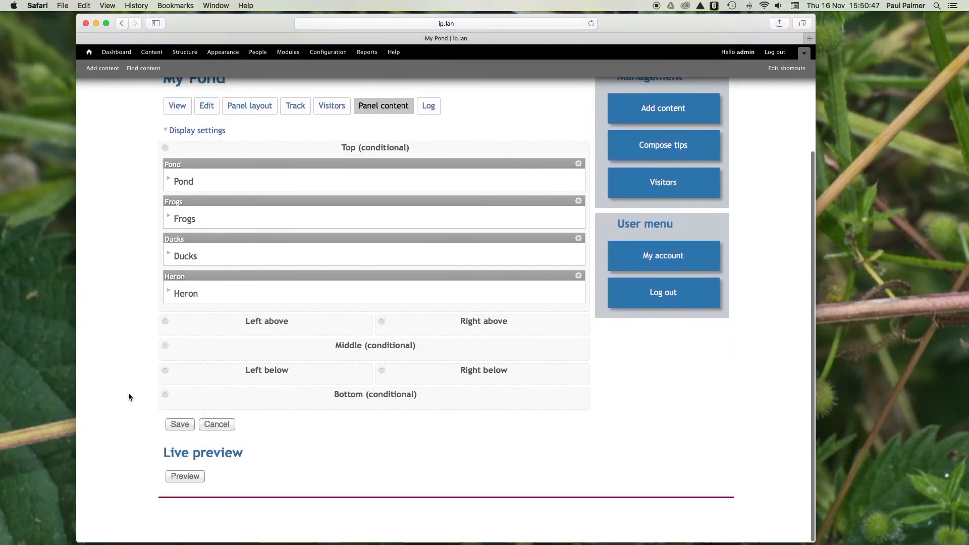
{"action": "left_click", "coordinate": [183, 476]}
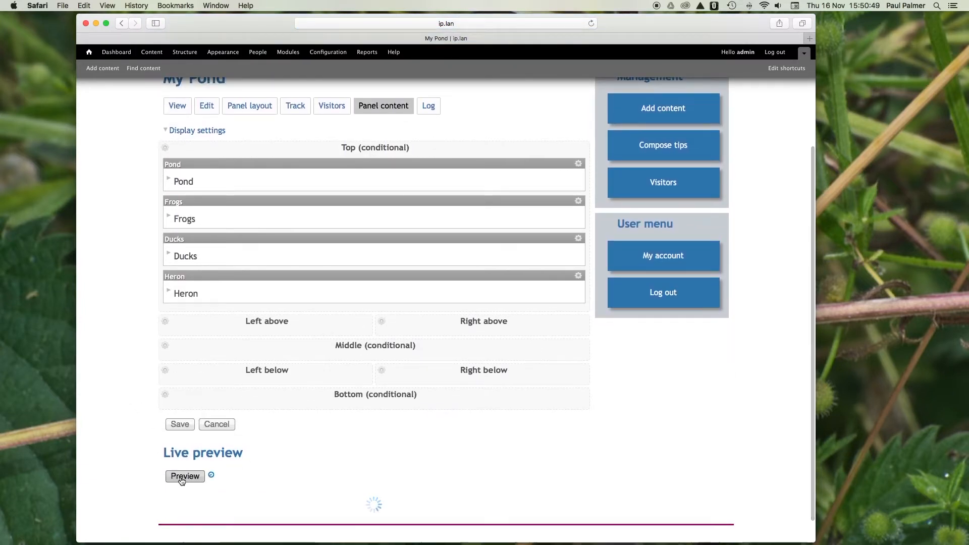
{"action": "scroll", "coordinate": [119, 438], "scroll_direction": "down", "scroll_amount": 20}
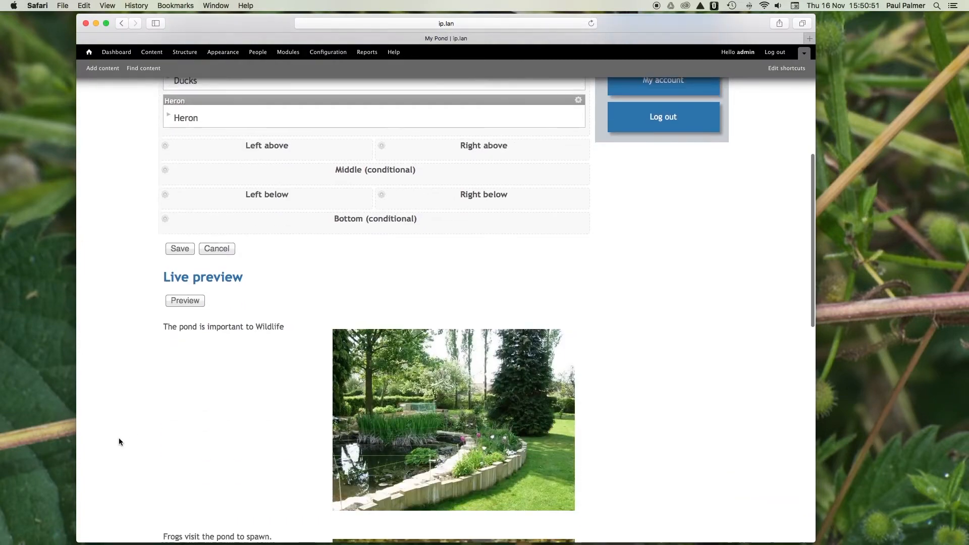
{"action": "scroll", "coordinate": [119, 439], "scroll_direction": "down", "scroll_amount": 10}
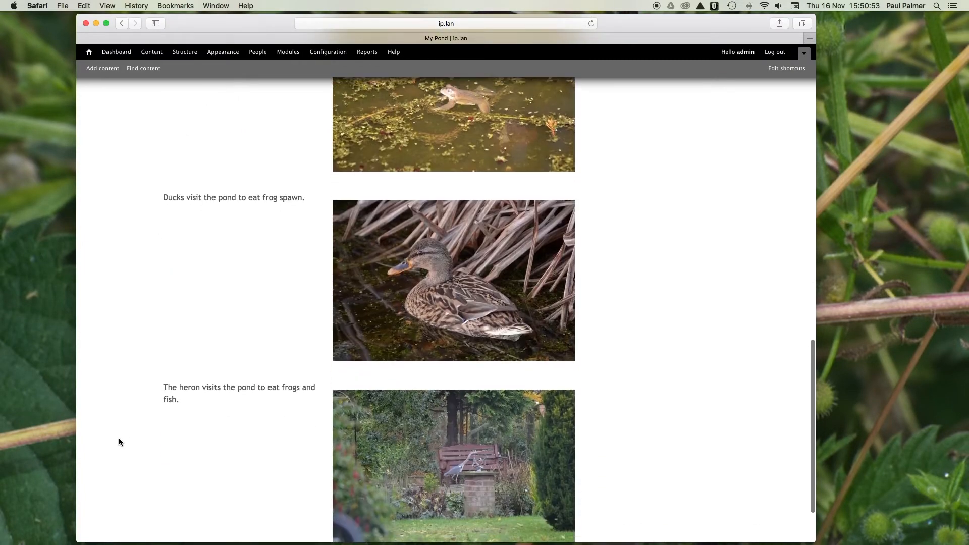
{"action": "scroll", "coordinate": [119, 438], "scroll_direction": "up", "scroll_amount": 20}
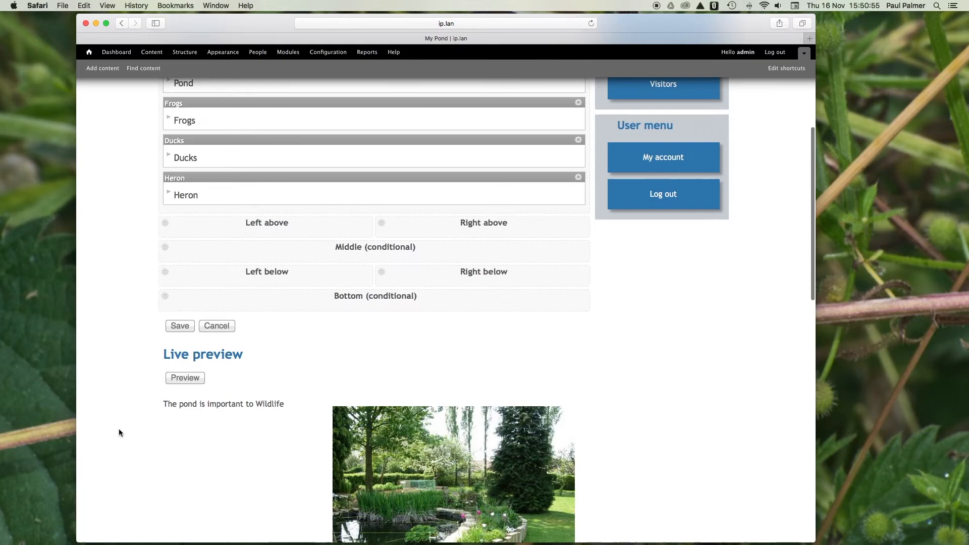
{"action": "scroll", "coordinate": [119, 426], "scroll_direction": "up", "scroll_amount": 2}
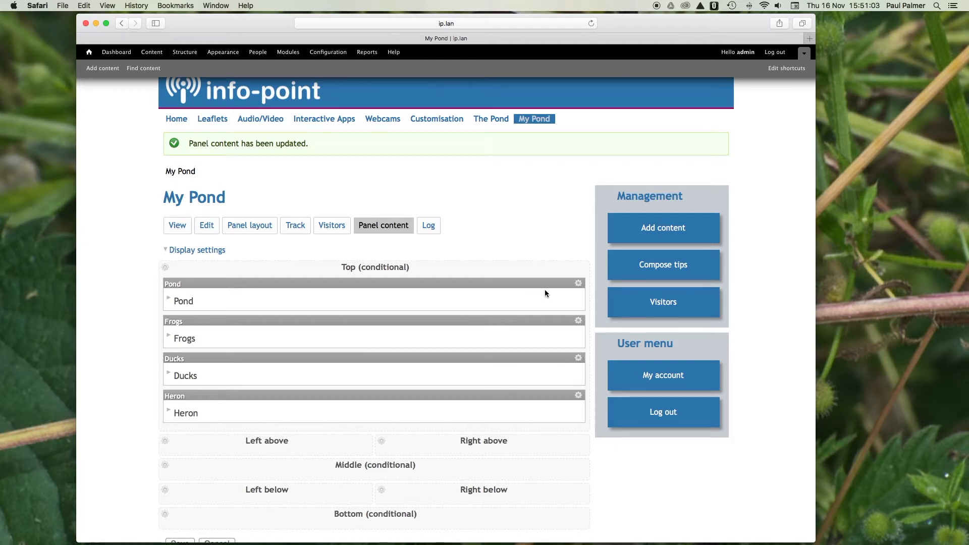
Examine the settings options of the Pond pane in the Top (conditional) region without changing them.
{"action": "left_click", "coordinate": [578, 284]}
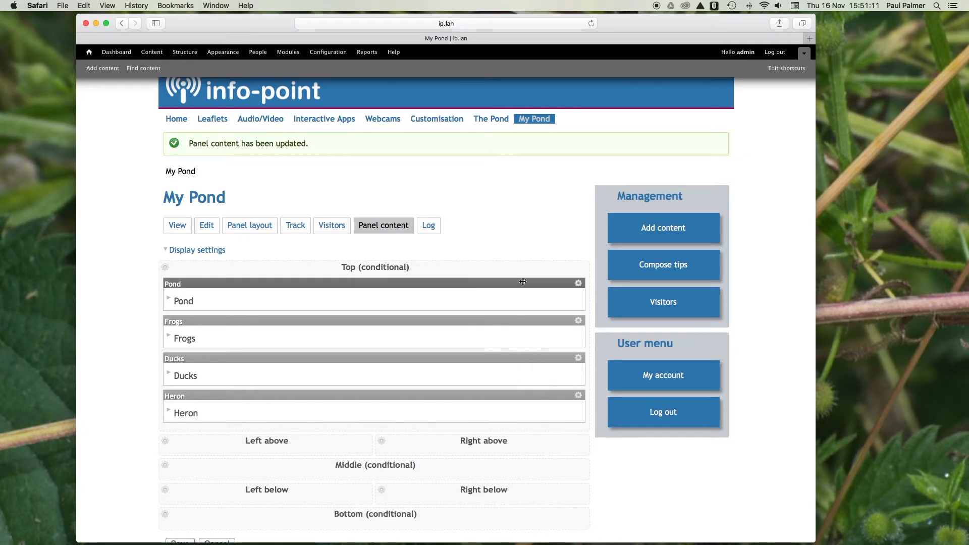
{"action": "left_click", "coordinate": [578, 284]}
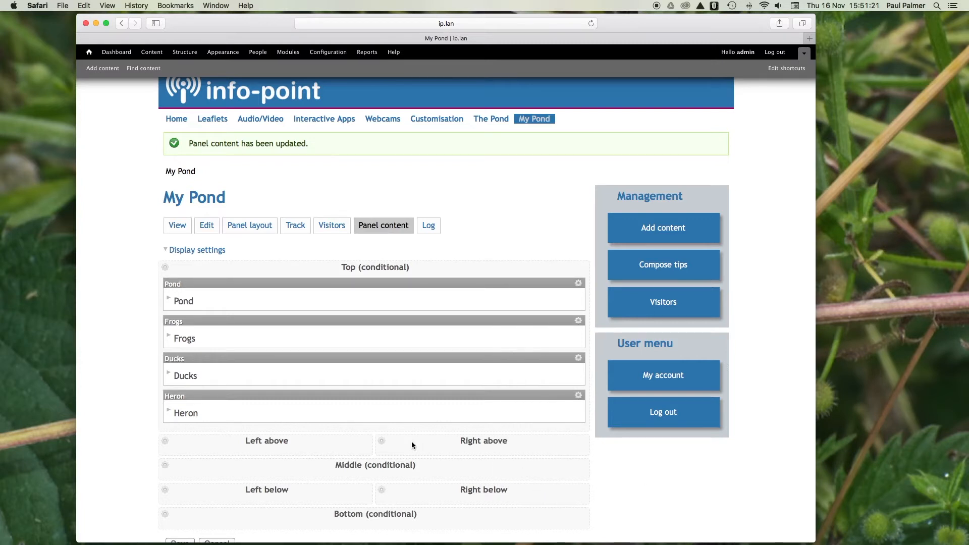
{"action": "scroll", "coordinate": [407, 438], "scroll_direction": "down", "scroll_amount": 3}
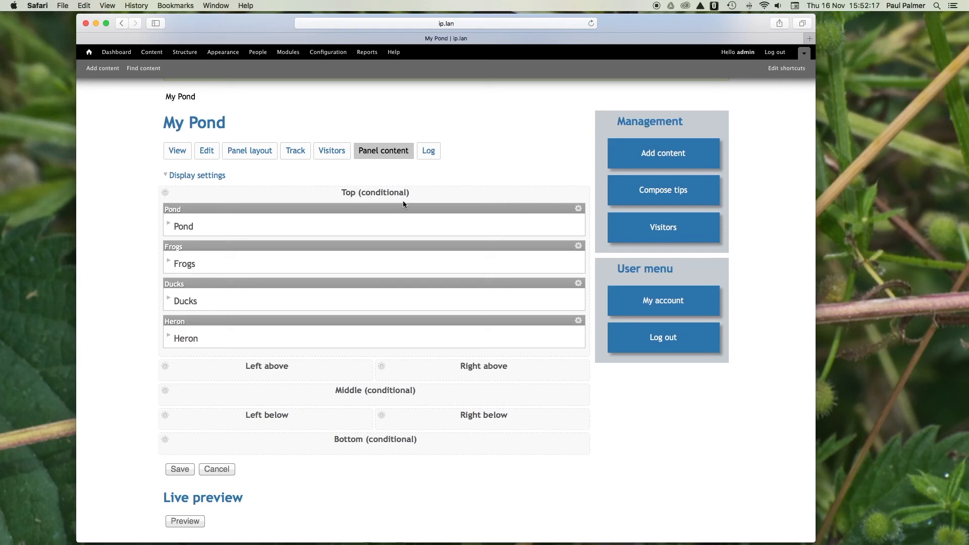
Return to the My Pond page view, log out of the admin account and open My Pond as a visitor.
{"action": "left_click", "coordinate": [177, 151]}
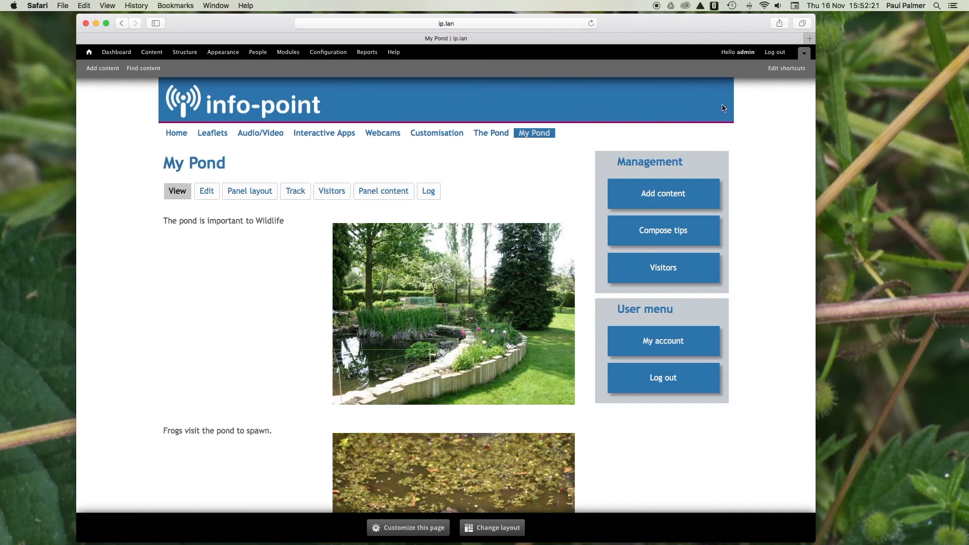
{"action": "left_click", "coordinate": [781, 53]}
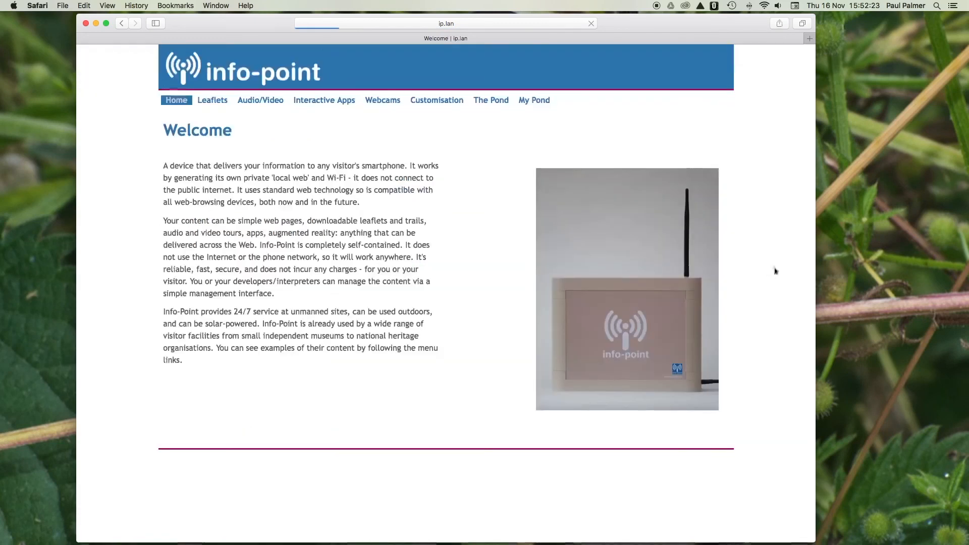
{"action": "left_click", "coordinate": [545, 102]}
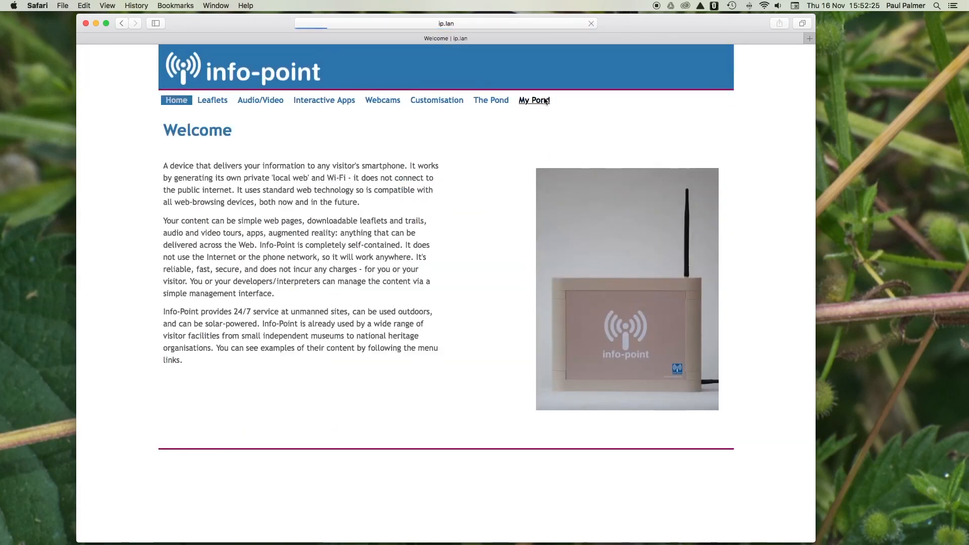